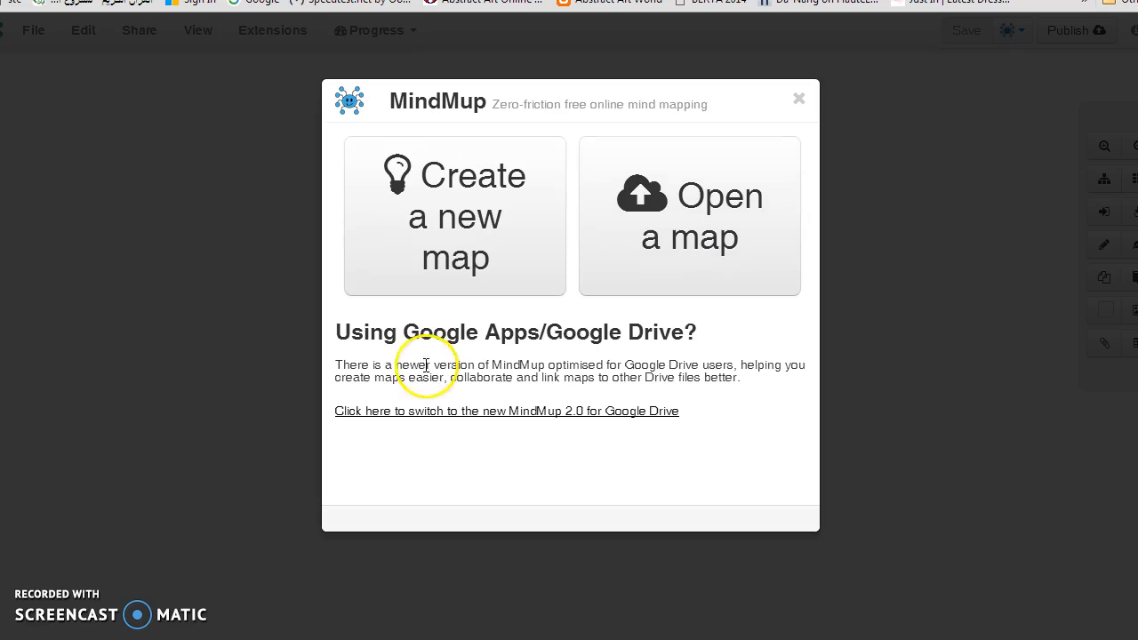
- Create a new public online map to share with the world
click(413, 238)
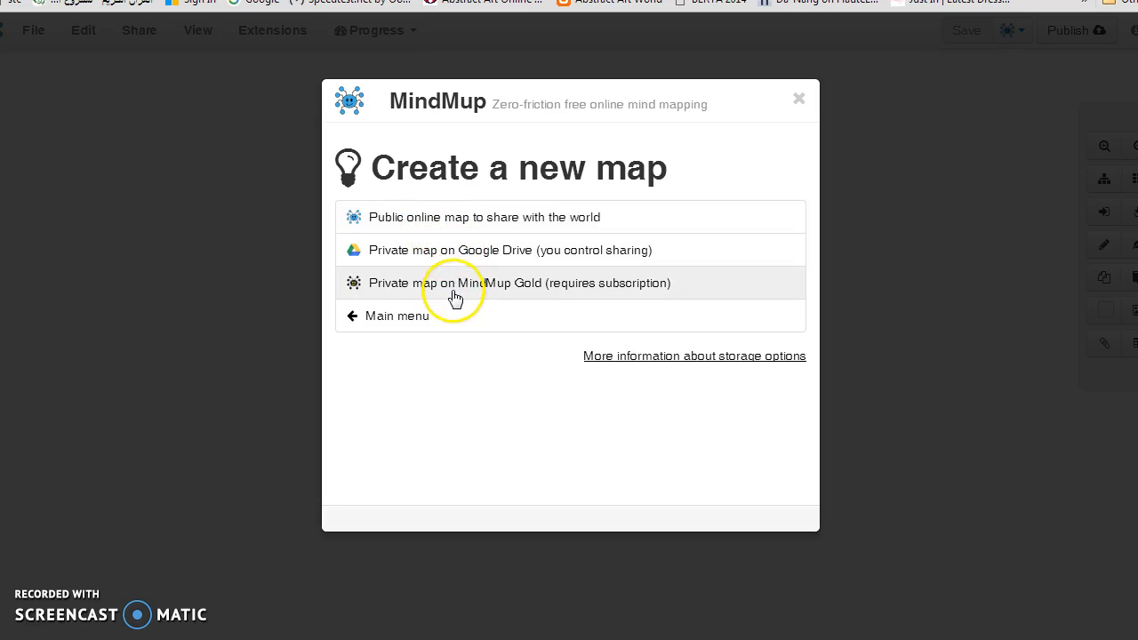
click(596, 290)
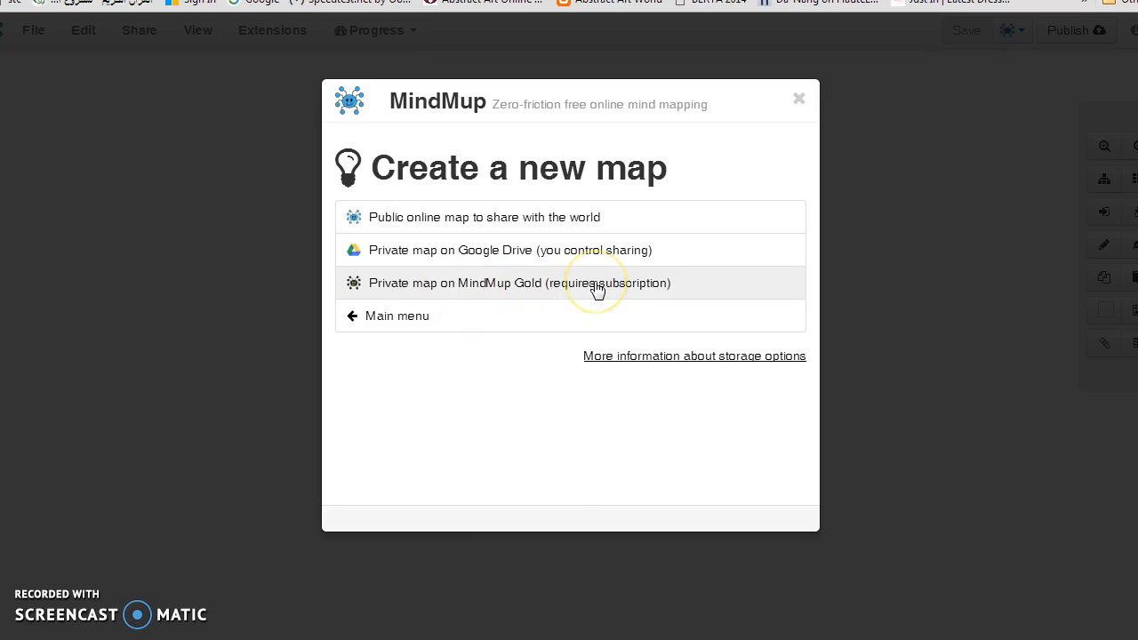
click(623, 220)
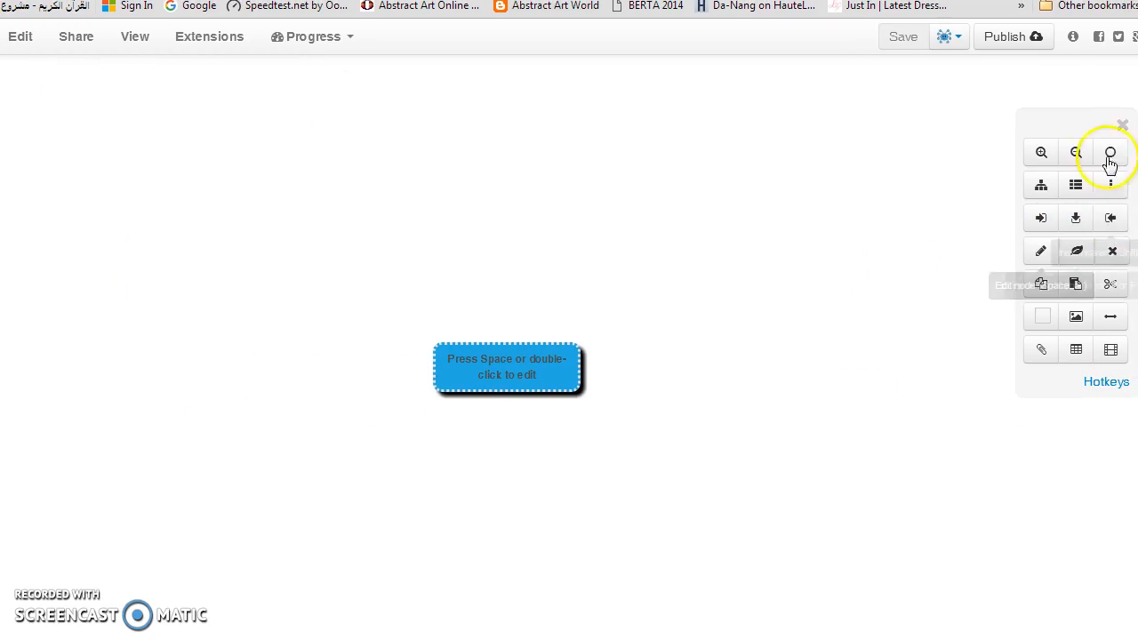
- Read through the hotkeys reference from node manipulation to navigation and screen, and return to the map
click(1106, 383)
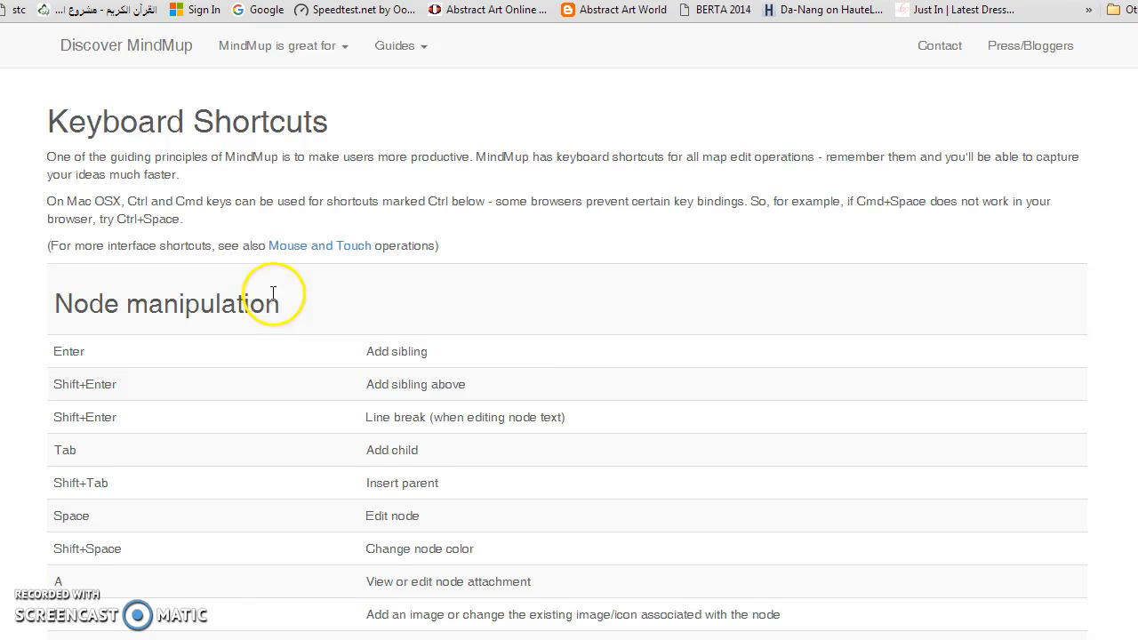
scroll(276, 294, down, 1)
scroll(275, 294, down, 2)
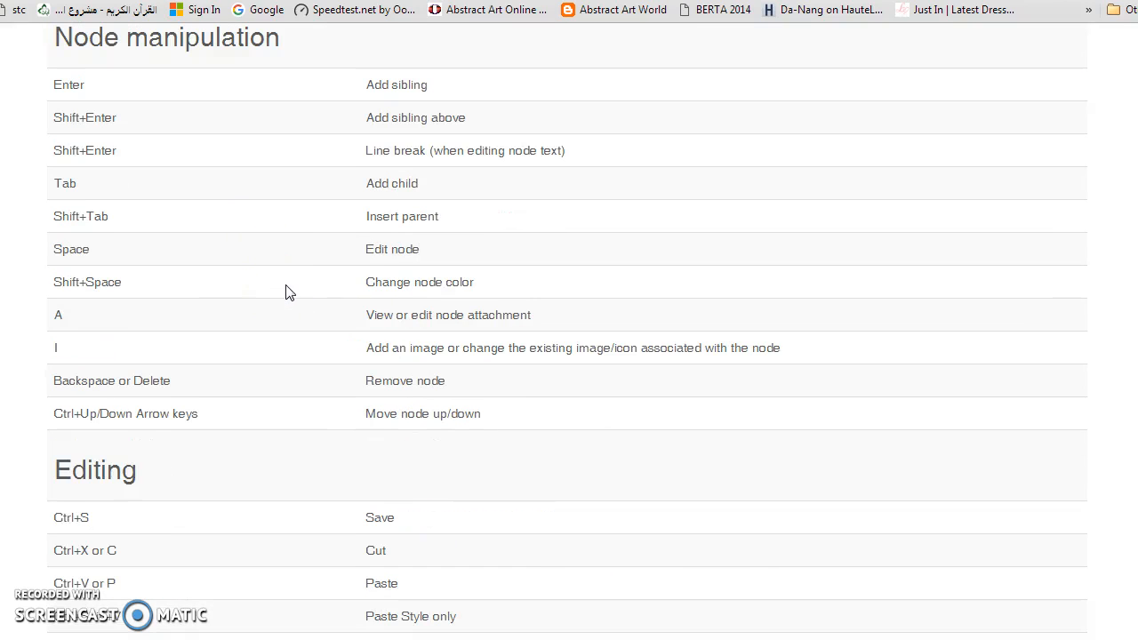
scroll(288, 294, down, 9)
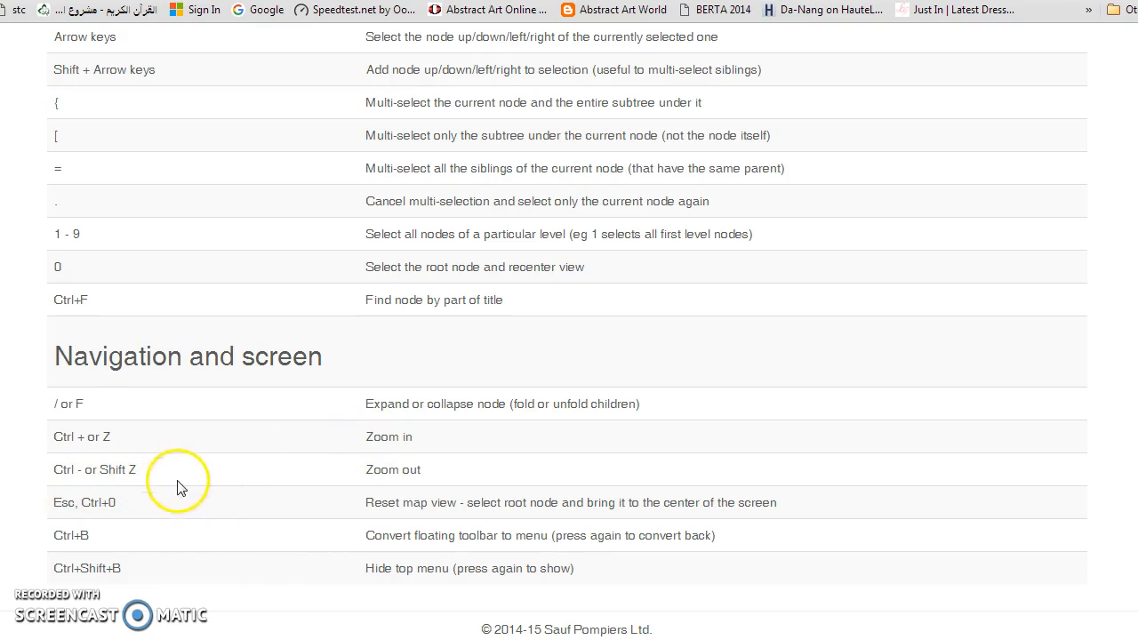
scroll(405, 471, up, 20)
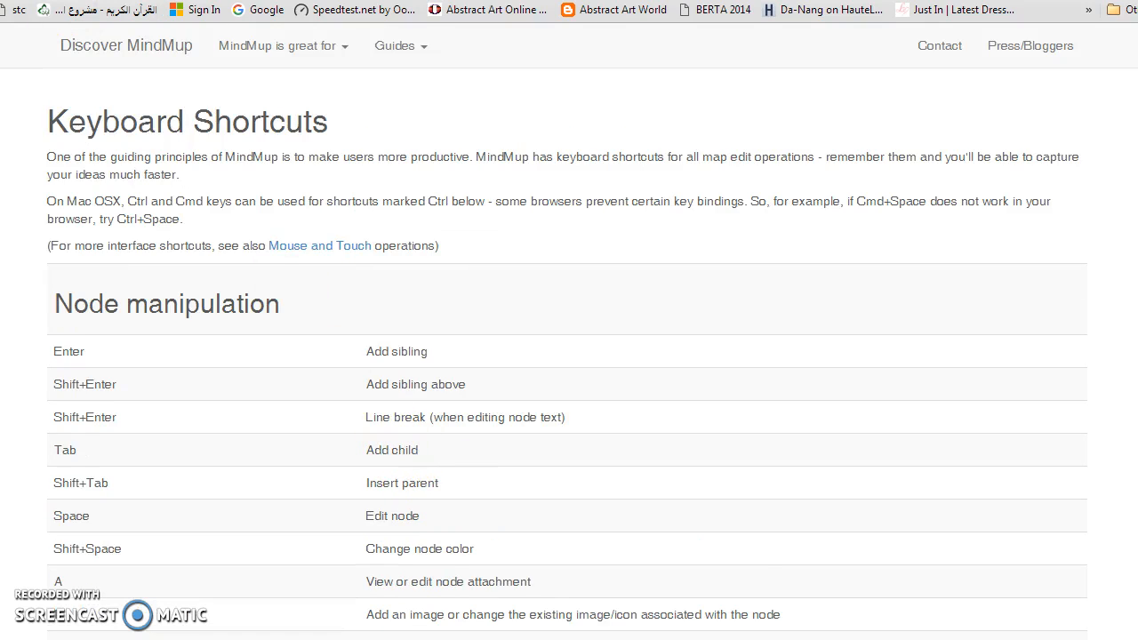
key(ctrl+Tab)
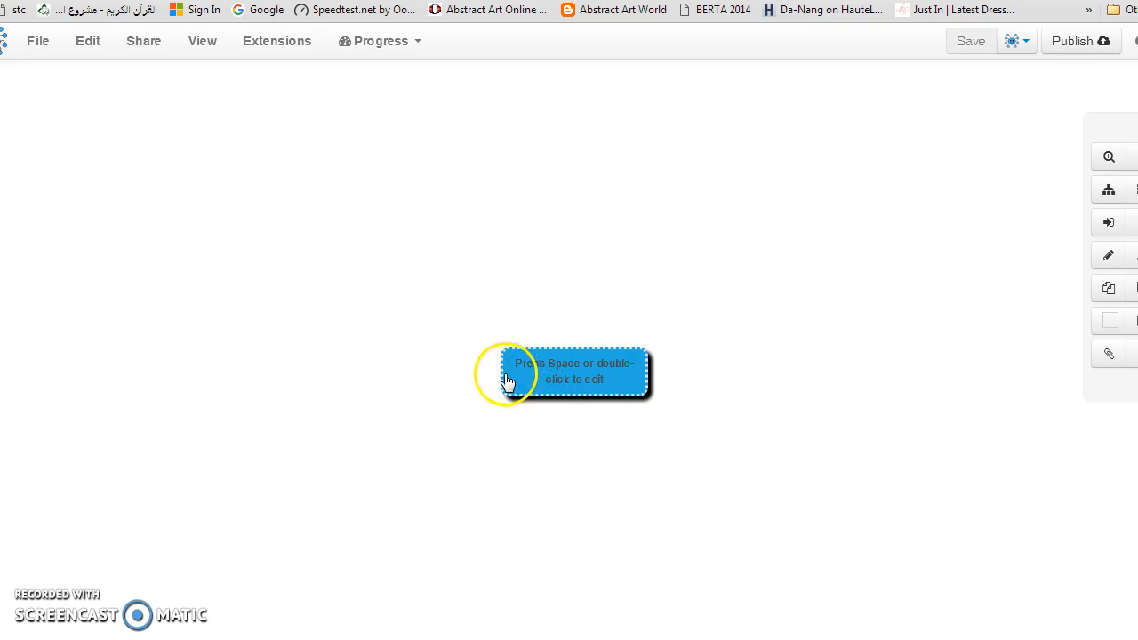
- Rename the map's central node "computer project"
double_click(553, 374)
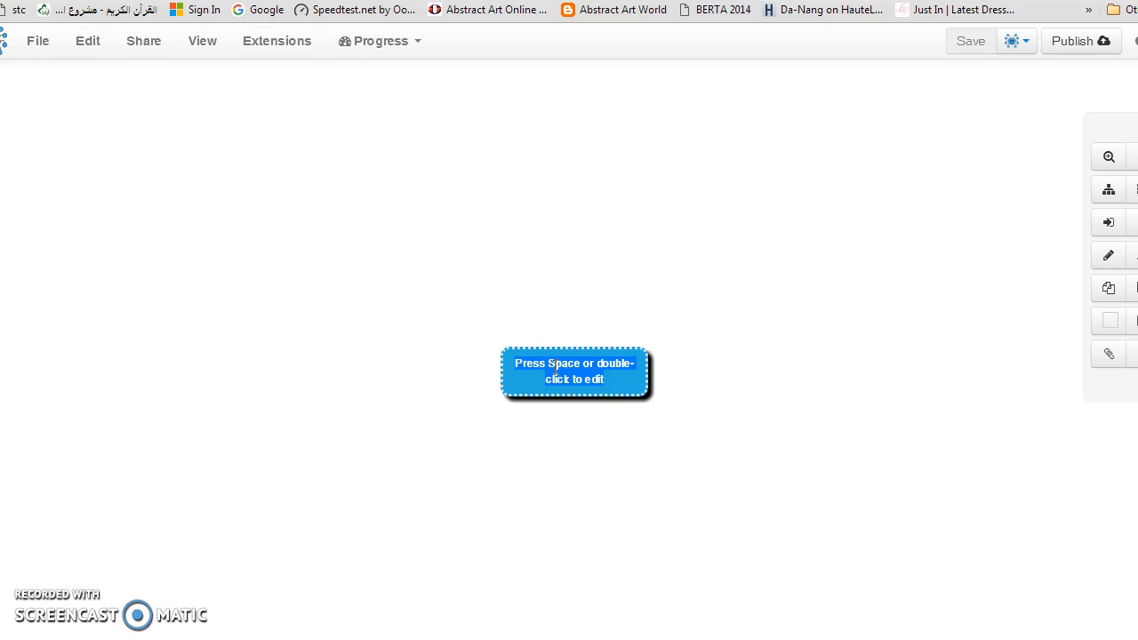
text(d)
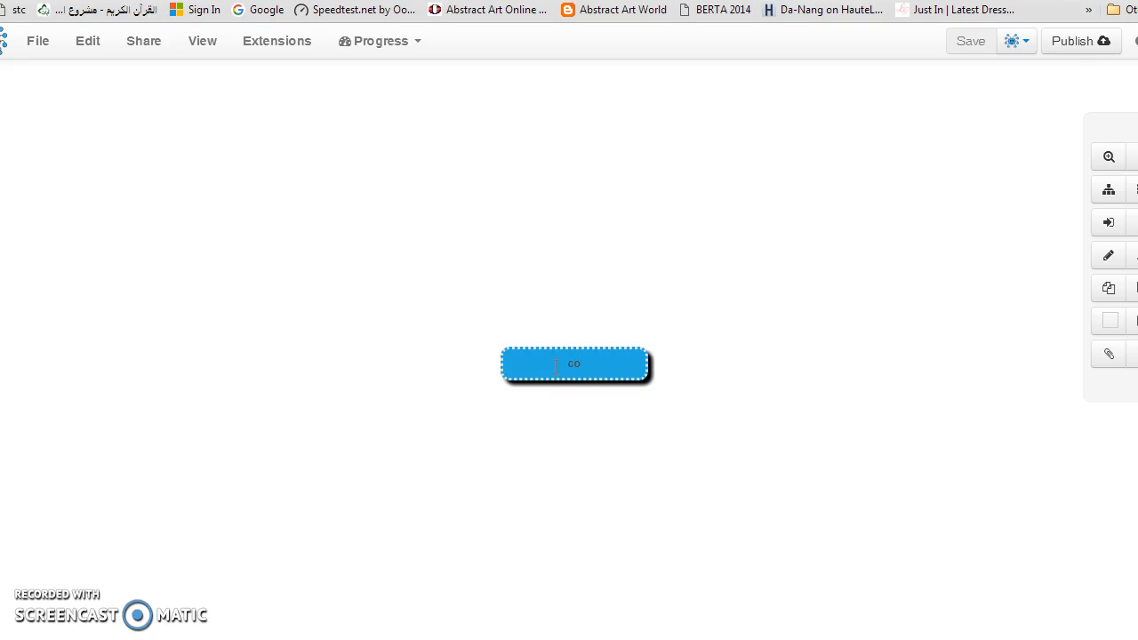
text(omputer project)
key(BackSpace)
key(BackSpace)
key(BackSpace)
key(BackSpace)
key(BackSpace)
key(BackSpace)
key(BackSpace)
key(BackSpace)
text(project)
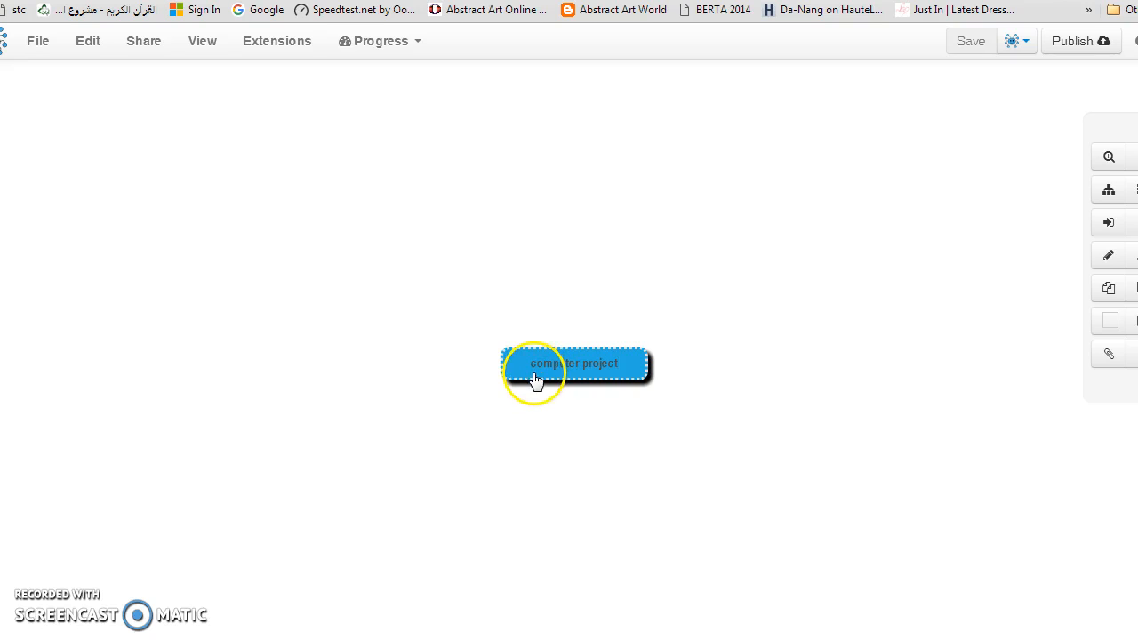
- Add a child node named "project 1" to the central "computer project" node
key(Tab)
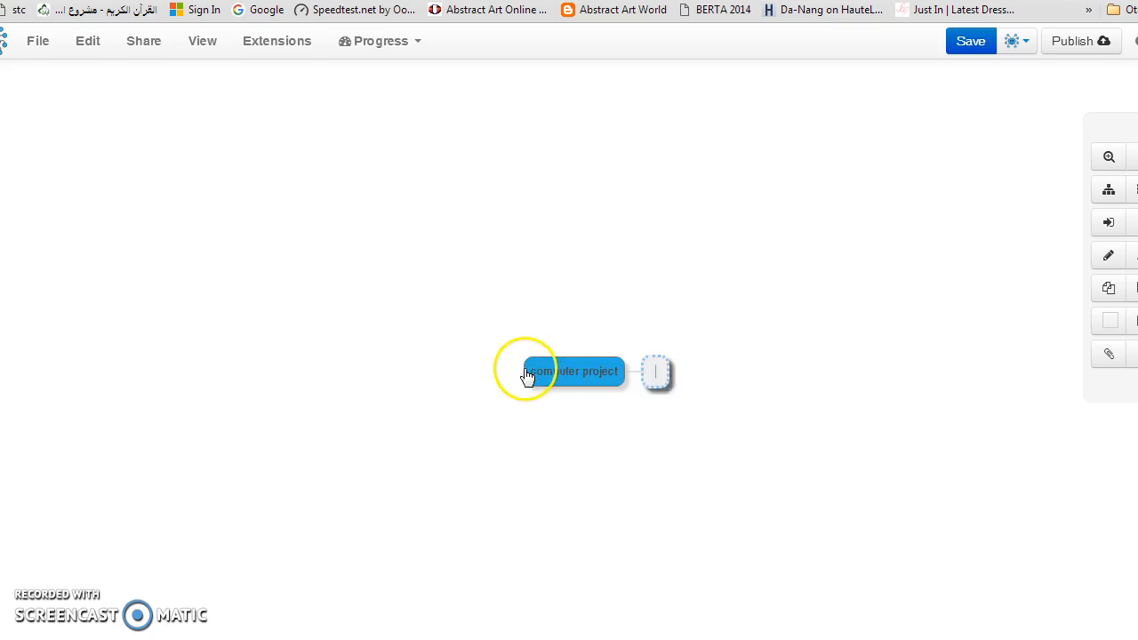
key(Escape)
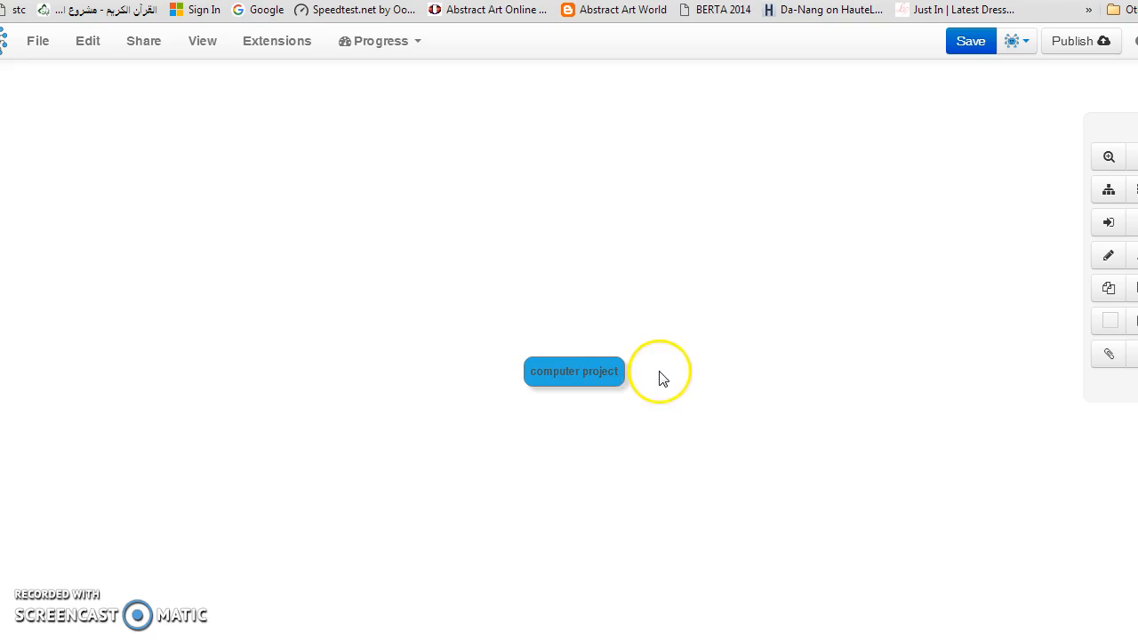
click(599, 377)
key(Tab)
click(654, 374)
text(project 1)
click(662, 352)
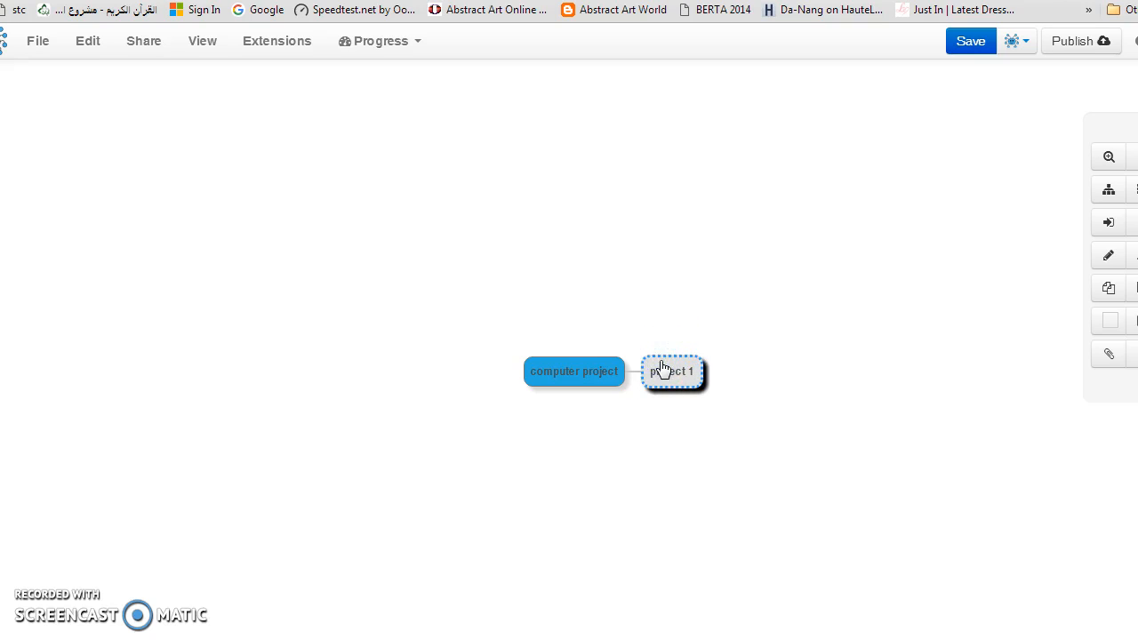
key(Tab)
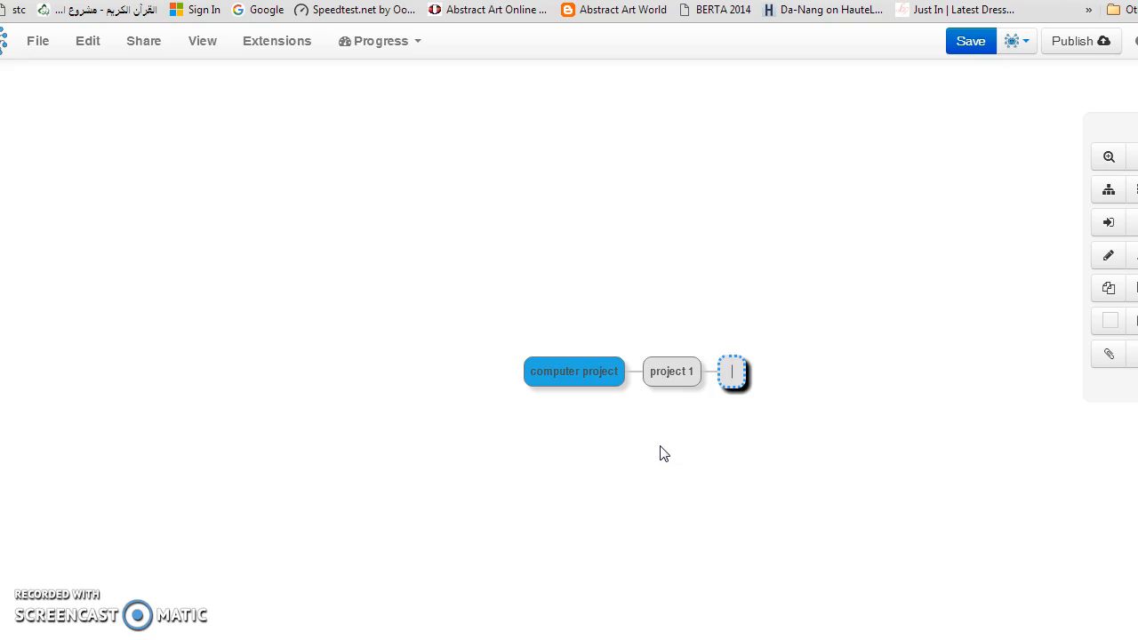
key(Delete)
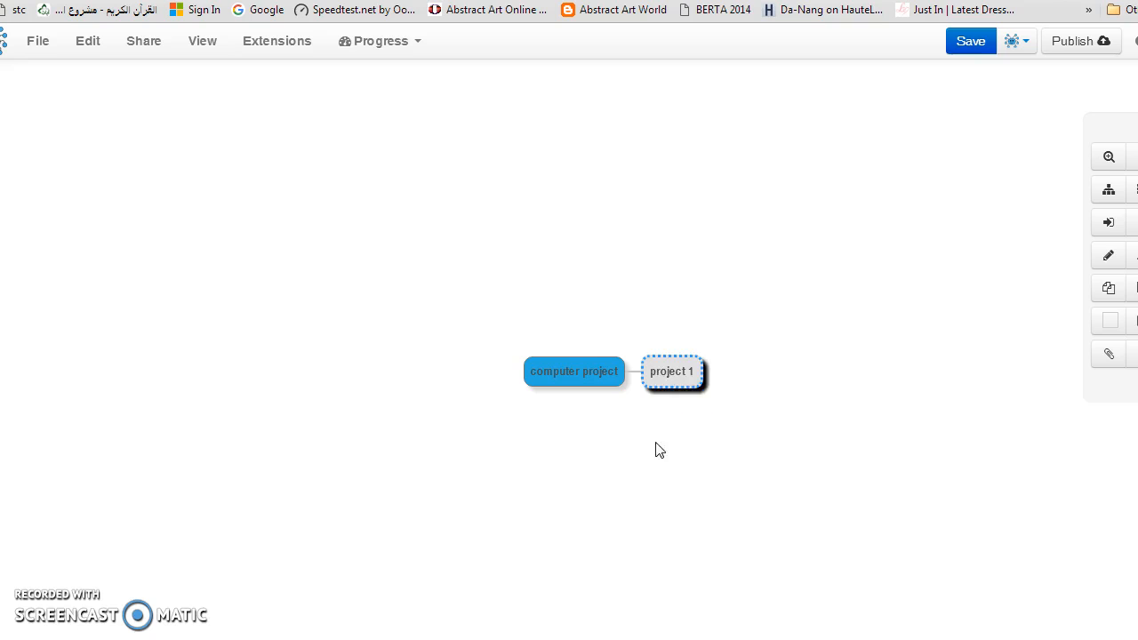
click(680, 373)
- Add a second child node named "project 2" to the central "computer project" node
click(574, 377)
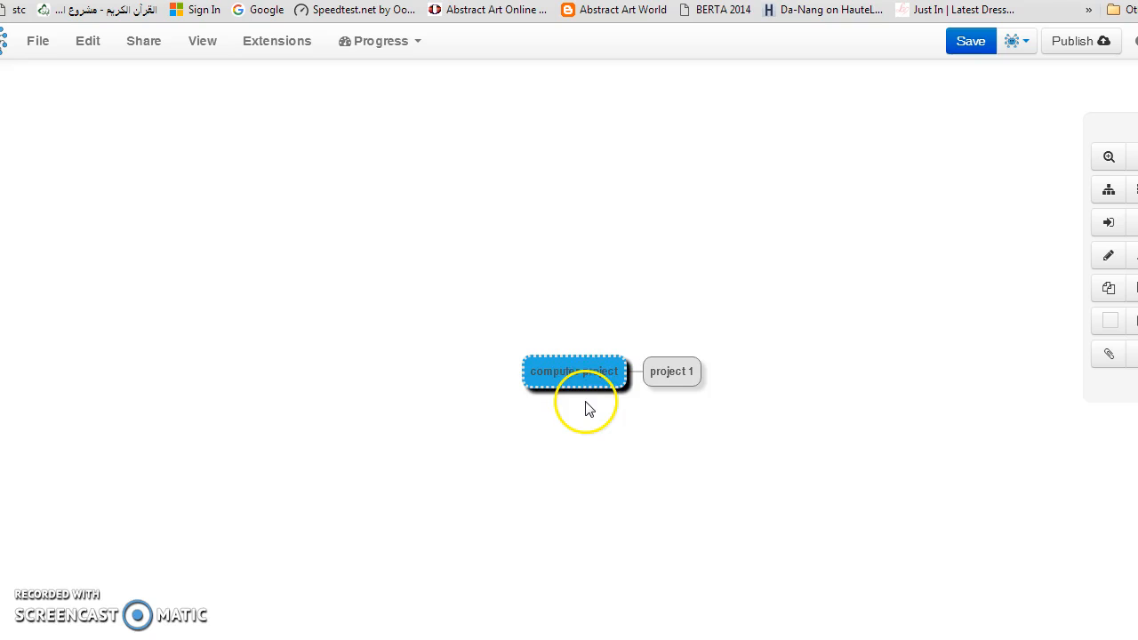
key(Tab)
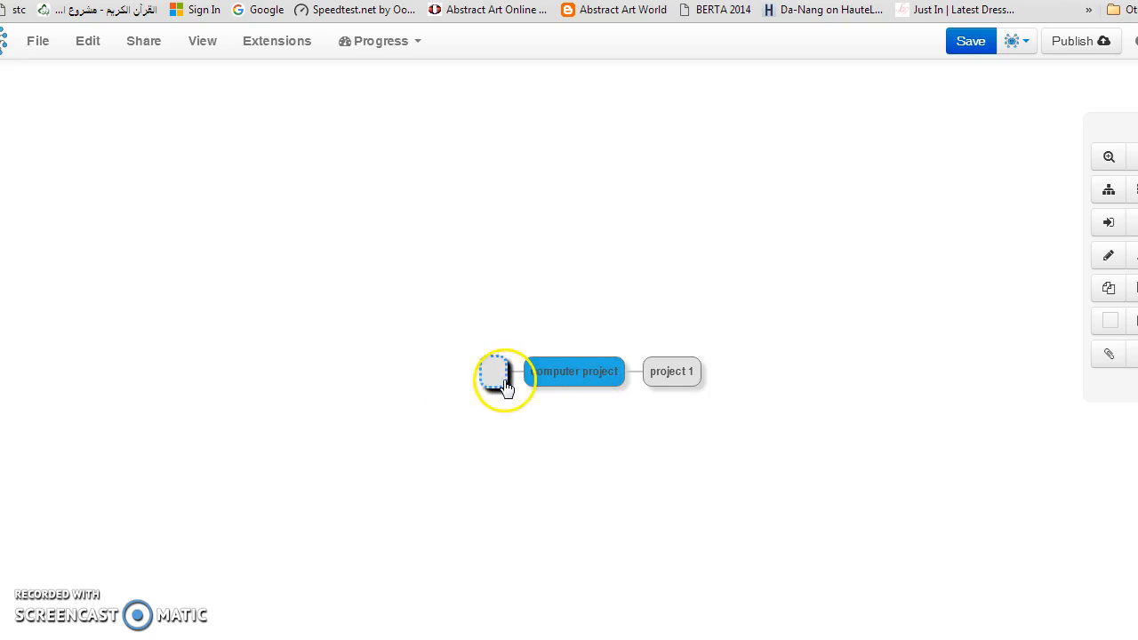
text(project)
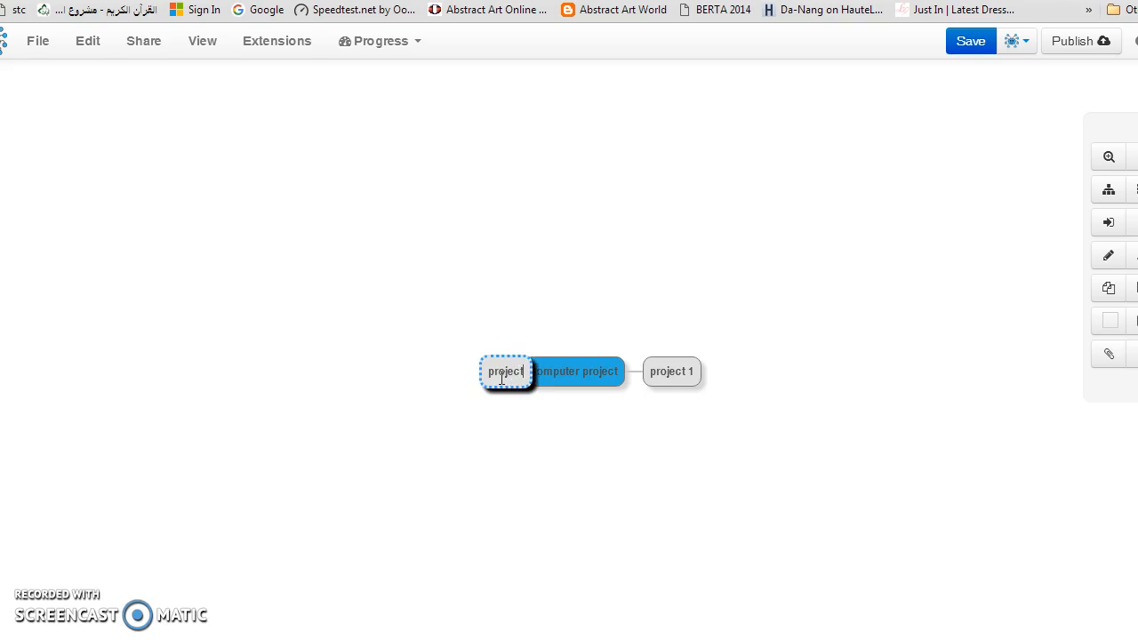
text( 2)
click(585, 374)
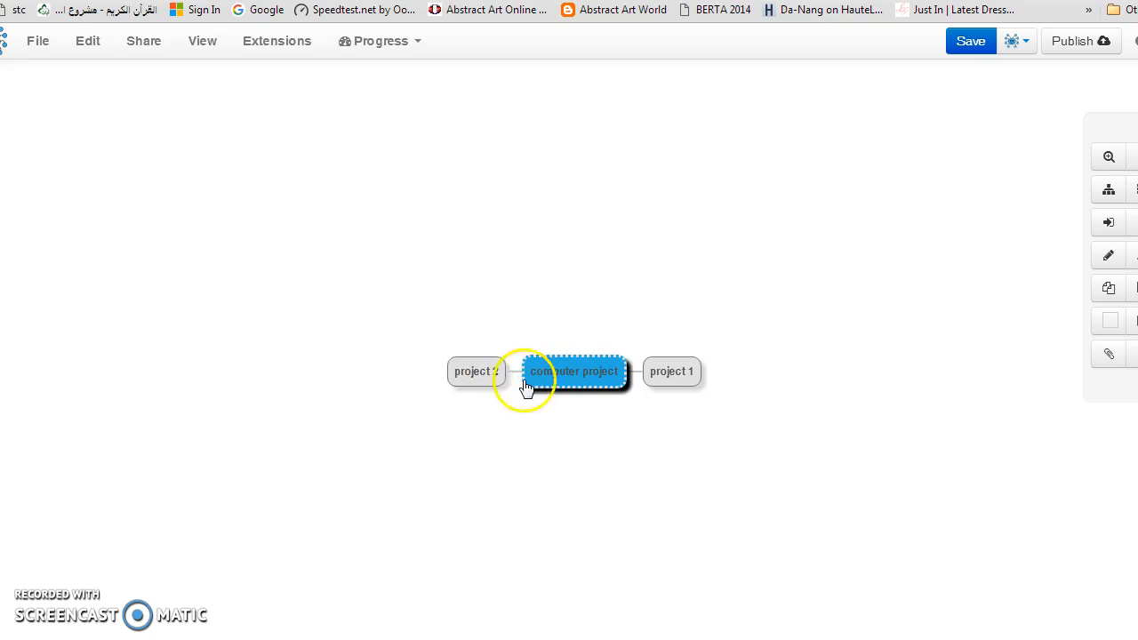
click(477, 378)
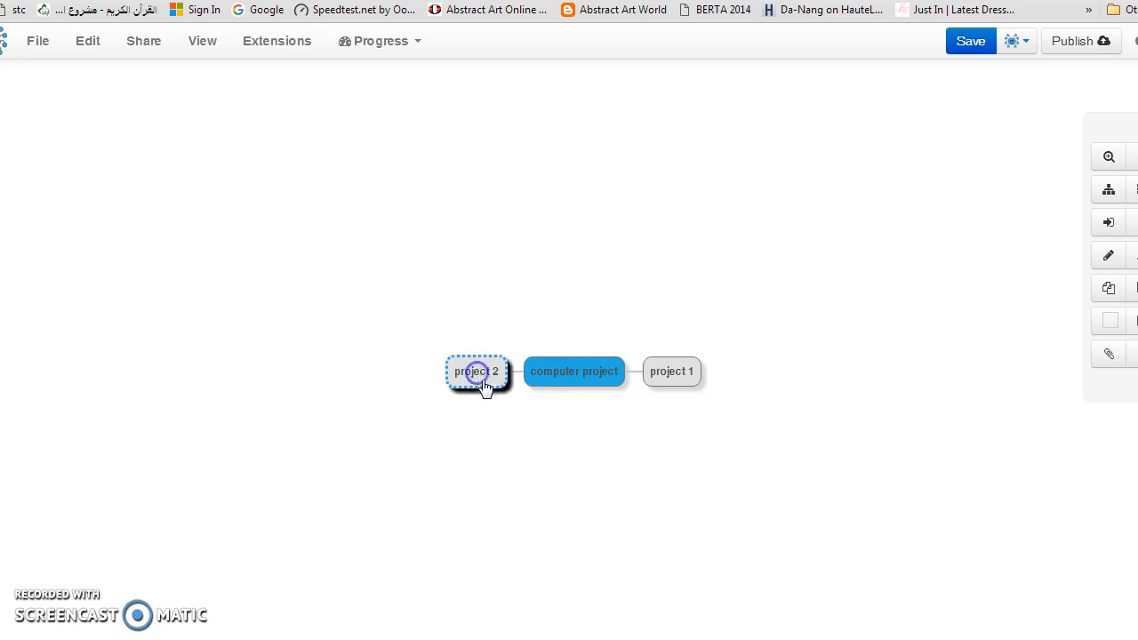
- Add a third child node named "project 3" to the central "computer project" node
click(555, 369)
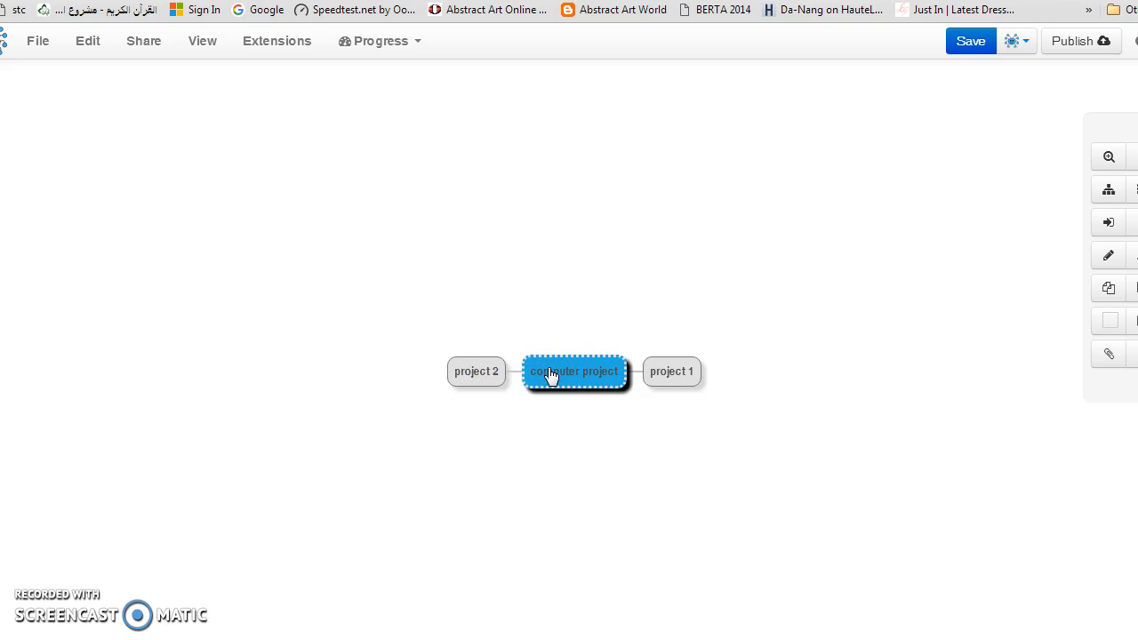
key(Tab)
text(project 3)
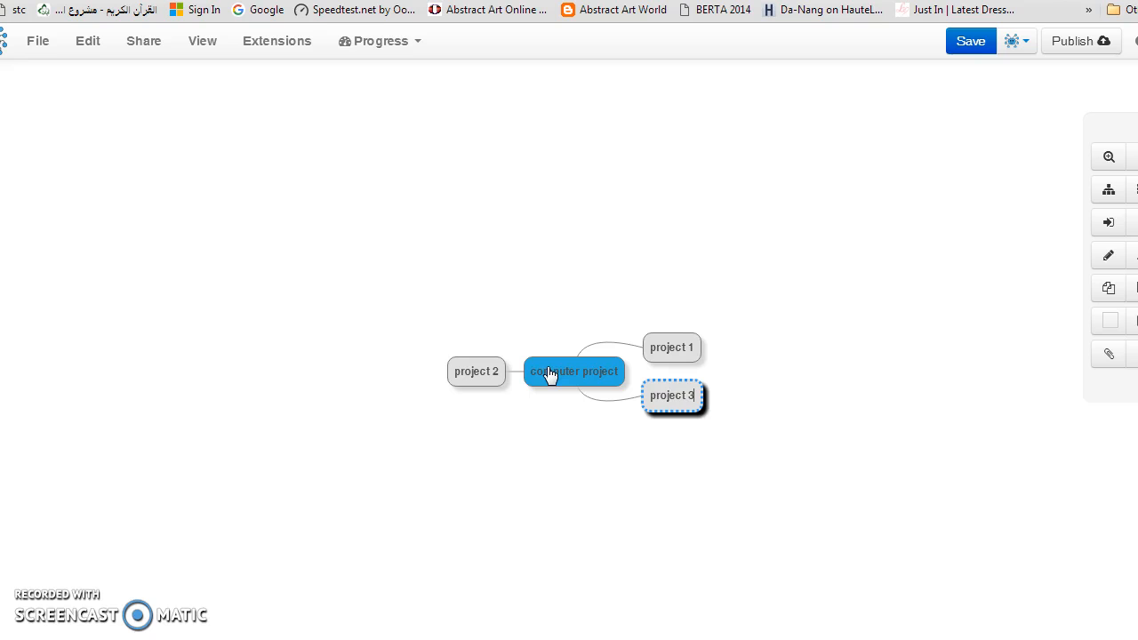
click(566, 373)
- Add three child nodes named "a", "b" and "c" to the "project 2" node
click(465, 371)
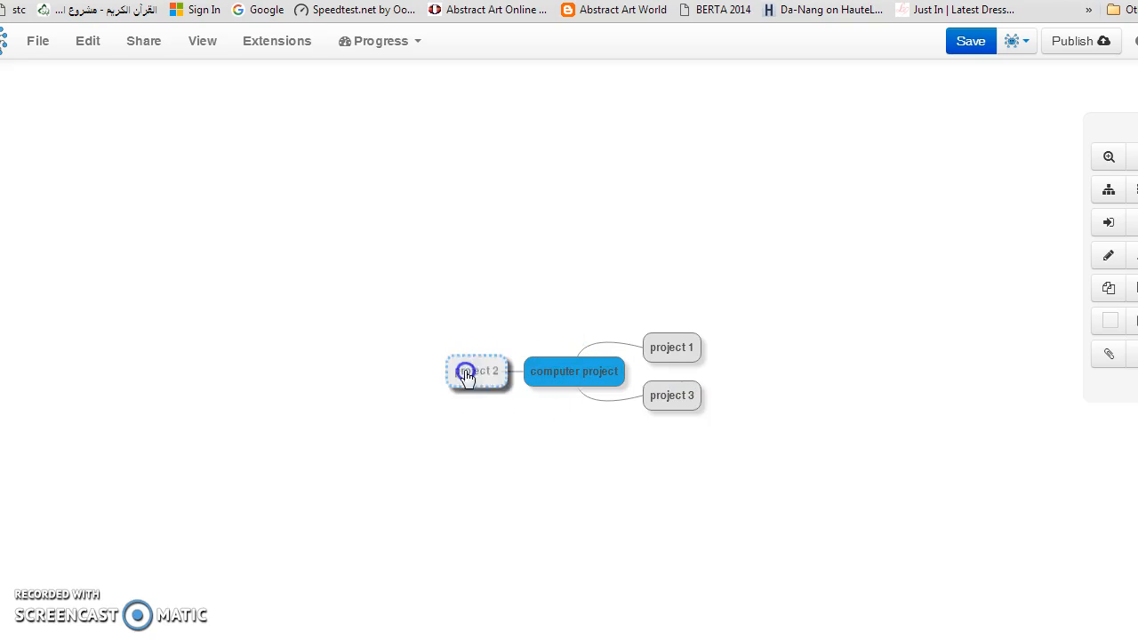
click(466, 381)
key(Tab)
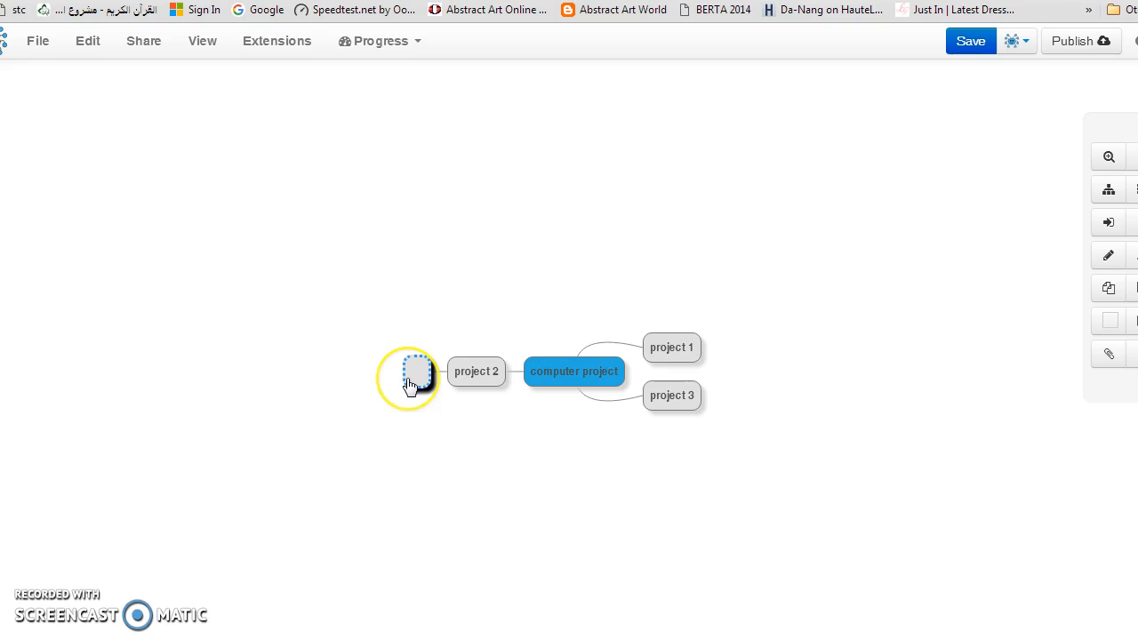
text(a)
click(456, 376)
click(449, 416)
key(Tab)
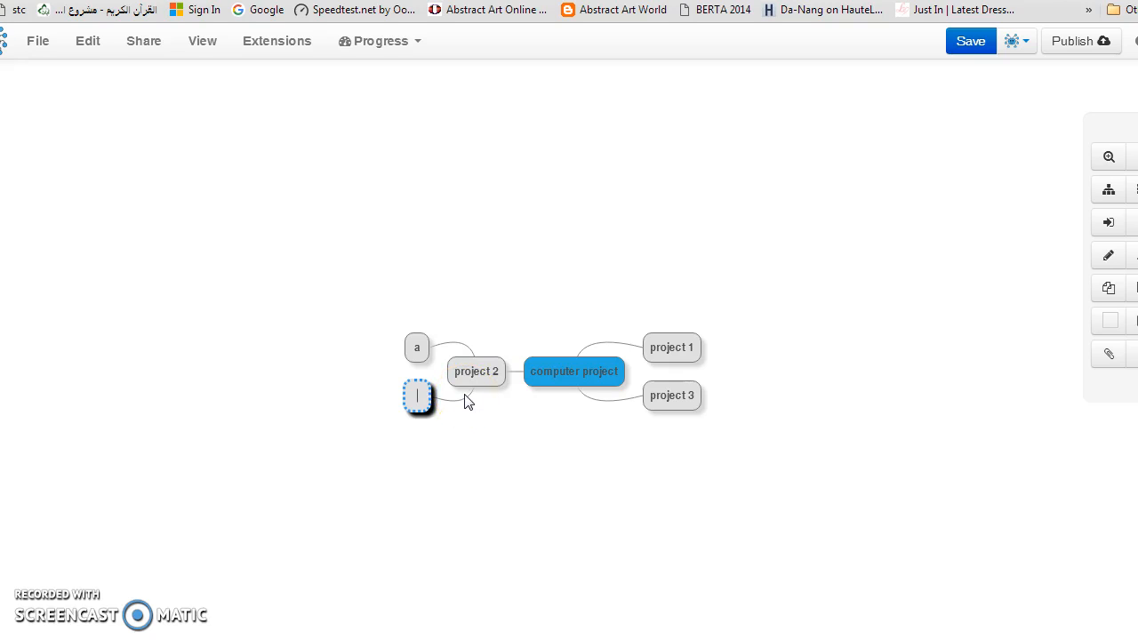
click(468, 384)
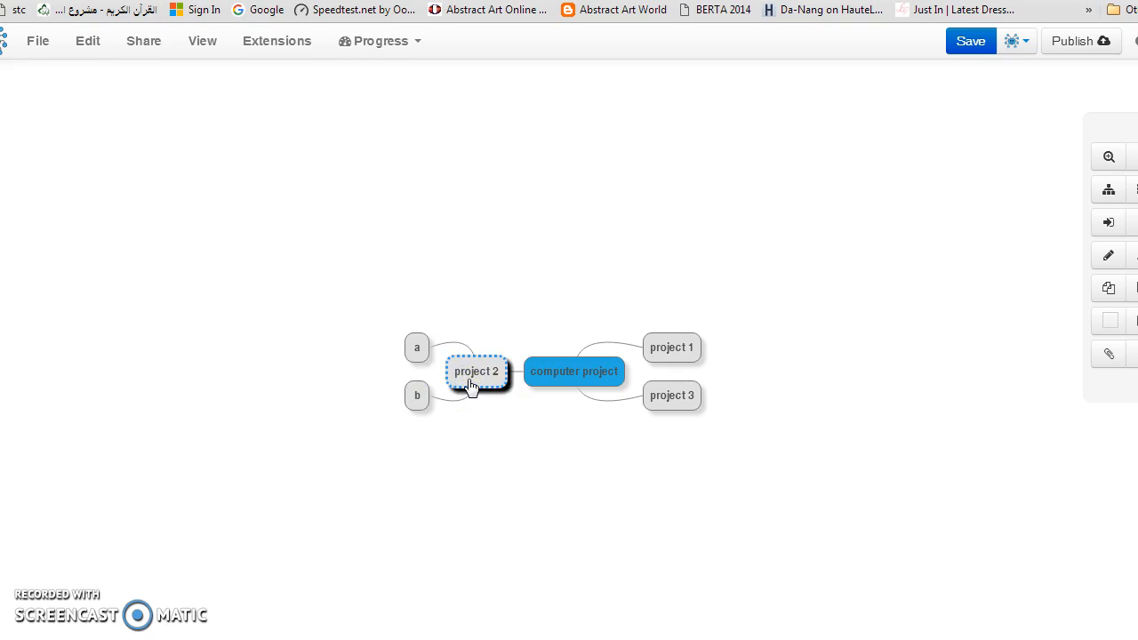
key(Tab)
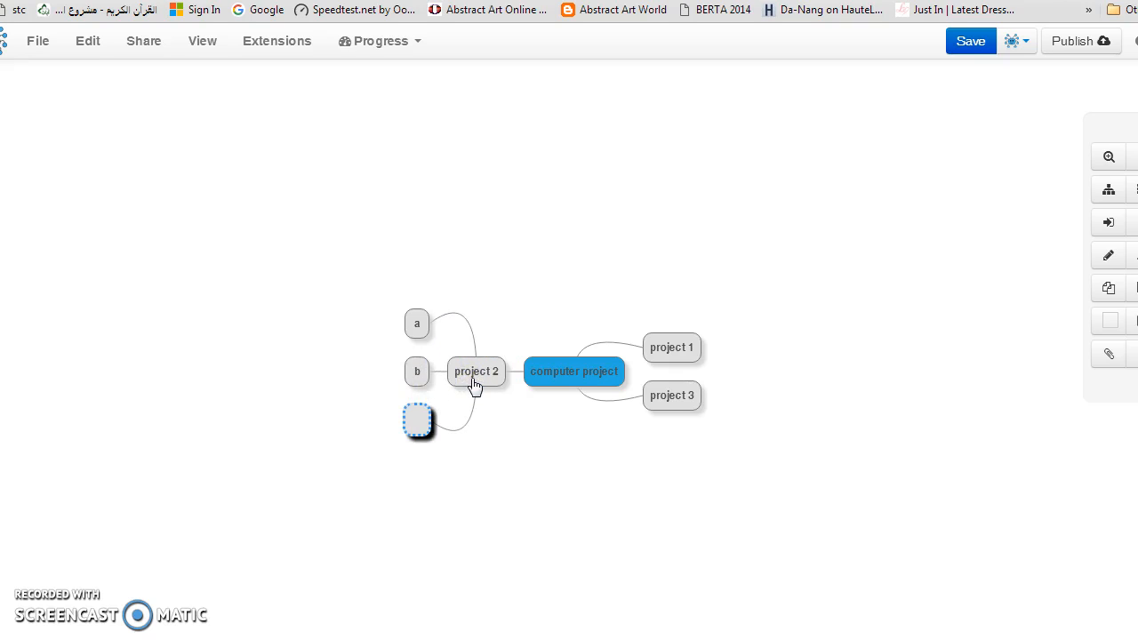
click(460, 460)
click(475, 377)
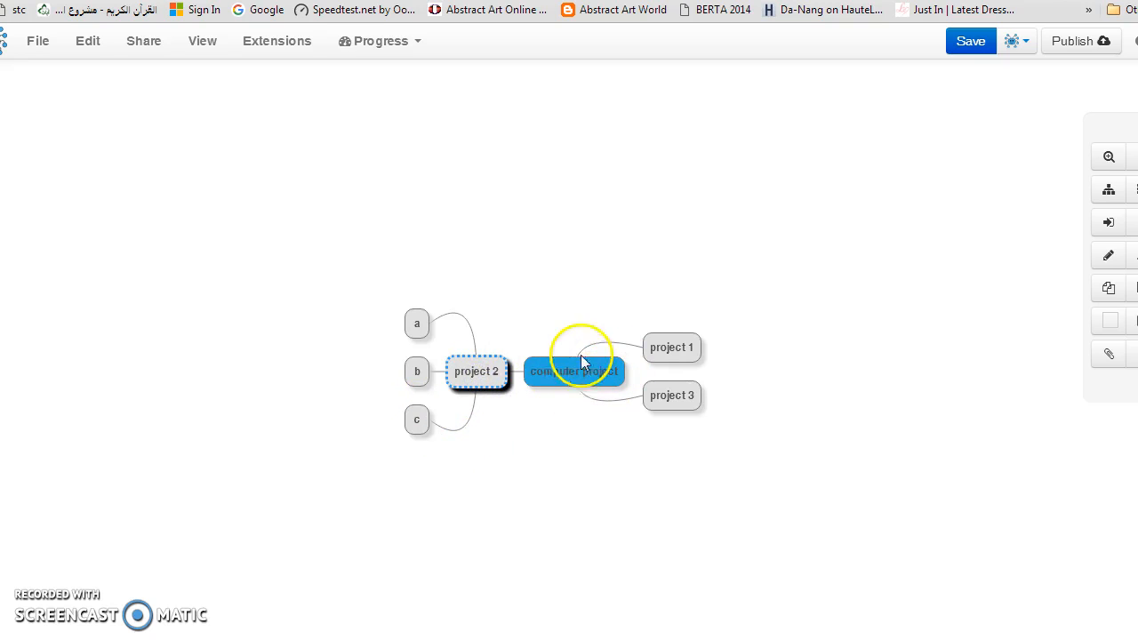
- Move the "computer project" node upward and place "project 3" farther below "project 1"
drag(576, 374, 550, 272)
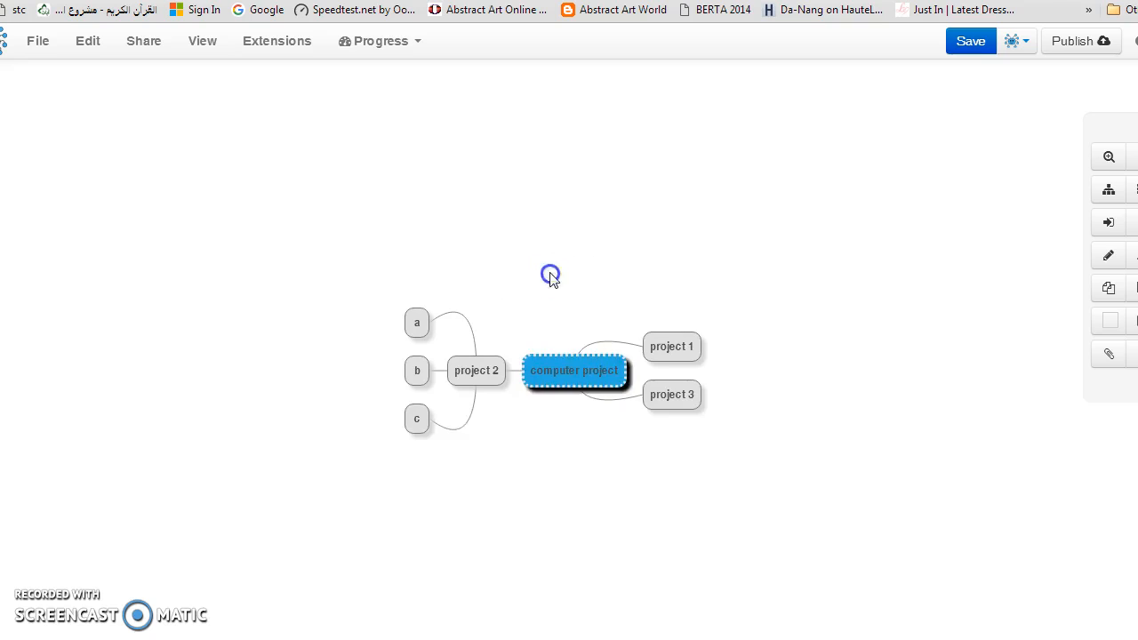
drag(650, 330, 607, 362)
- Add two child nodes named "a" and "b" to the "project 3" node
click(650, 367)
key(Tab)
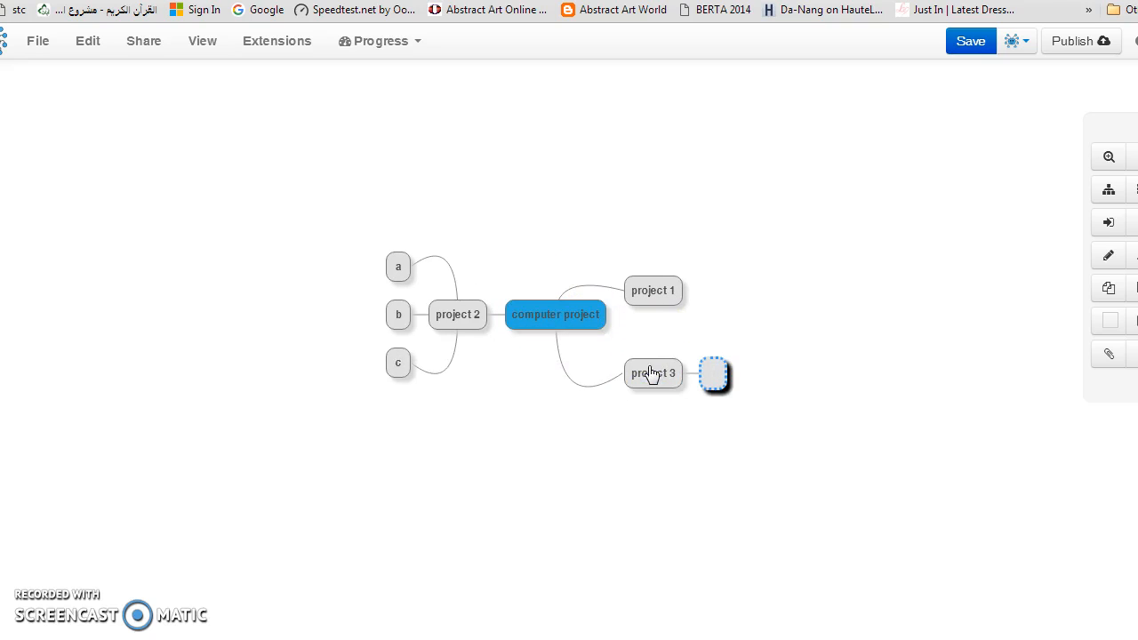
text(a)
click(708, 385)
click(644, 381)
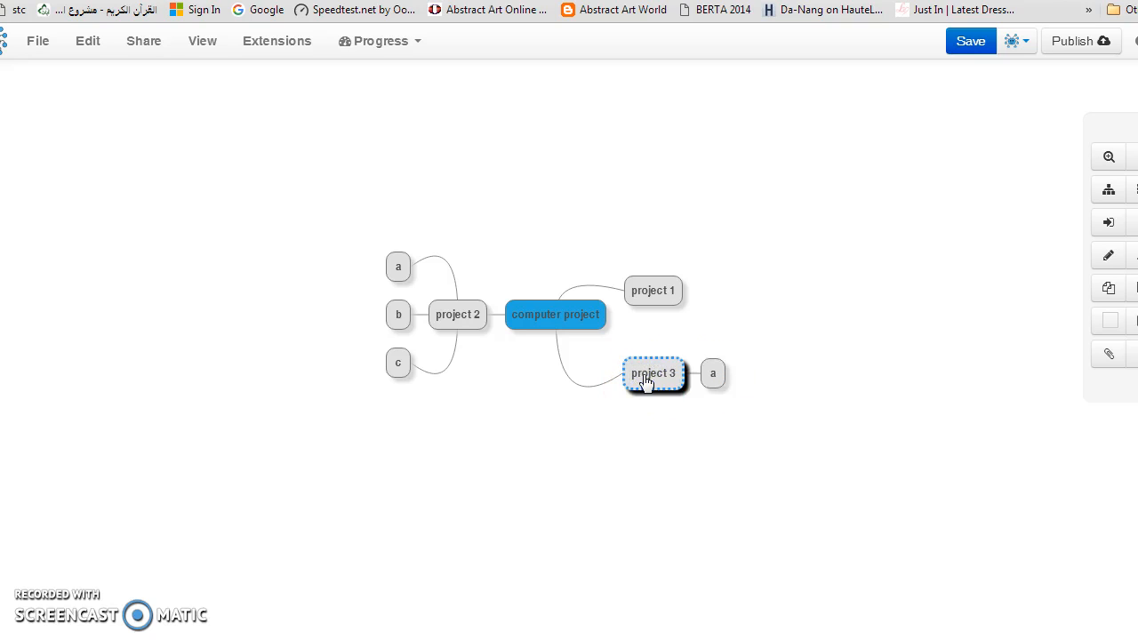
key(Tab)
click(670, 416)
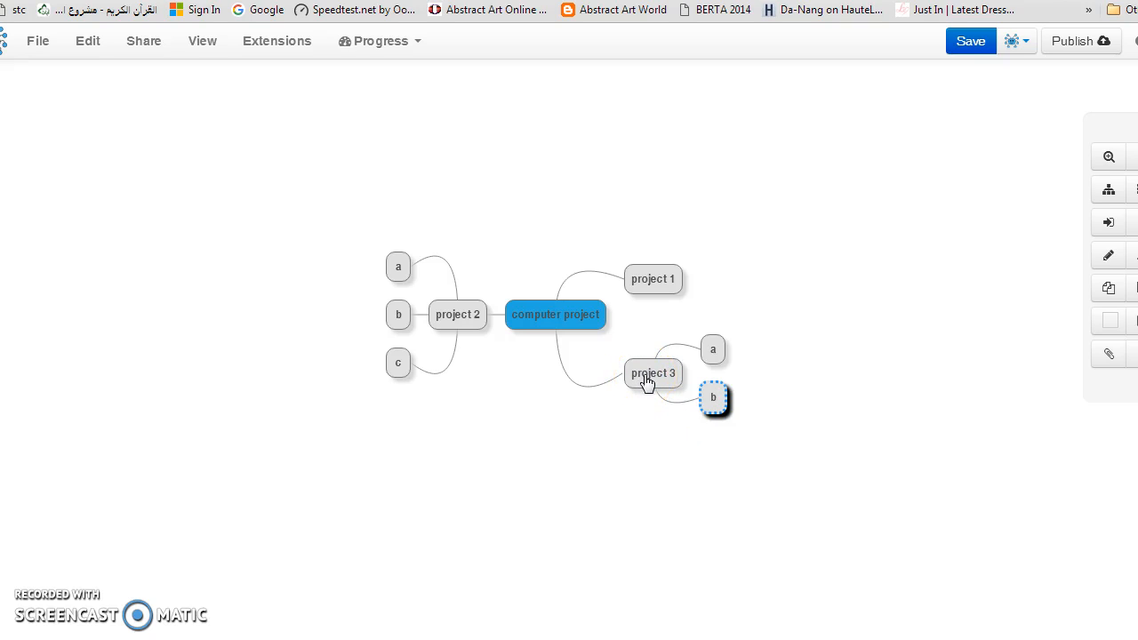
click(647, 381)
- Rearrange the branches around the central node: "project 2" at its lower left, "project 1" at its upper left and "project 3" at its upper right
drag(458, 316, 457, 391)
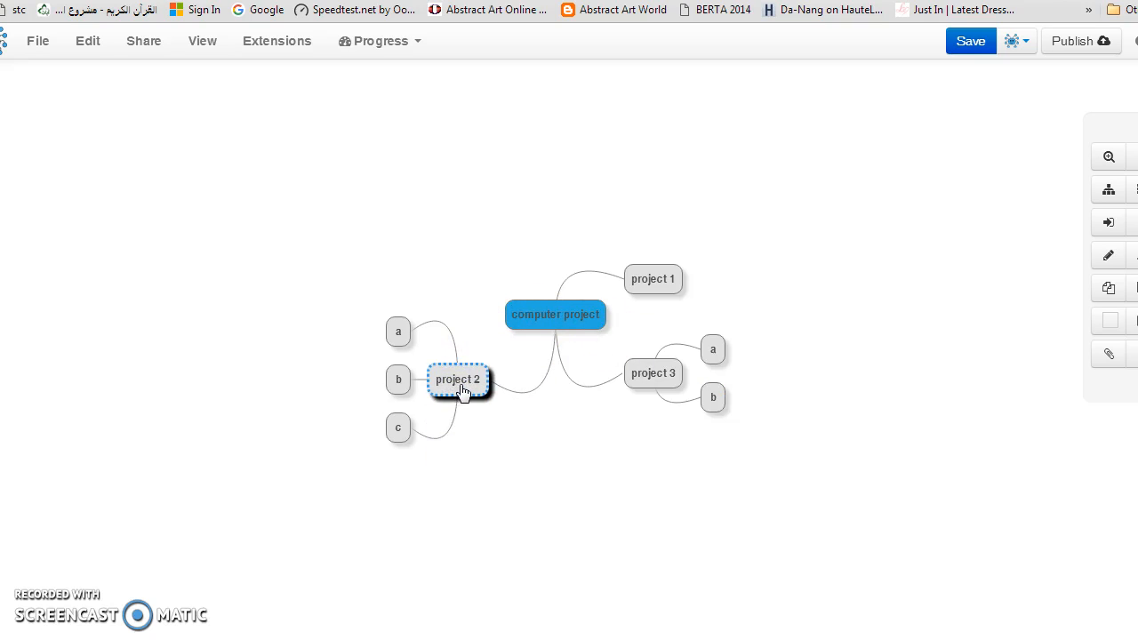
drag(647, 281, 475, 299)
drag(651, 370, 646, 239)
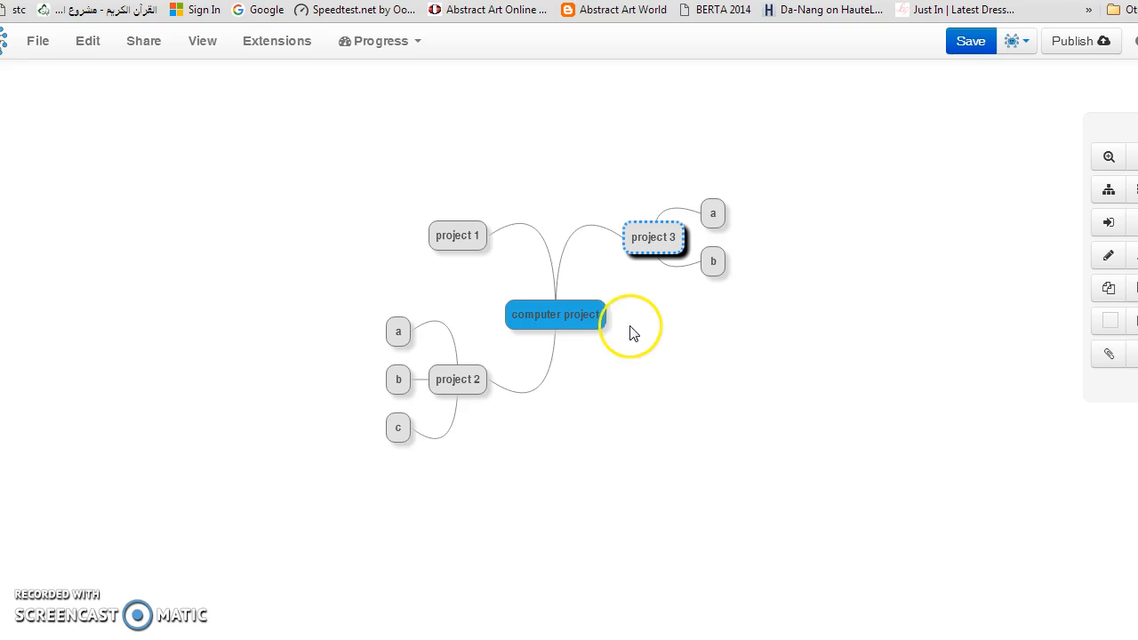
- Place "project 3" level with the central node on its right and raise "project 2" slightly, repositioning the whole map by its central node
drag(666, 241, 662, 367)
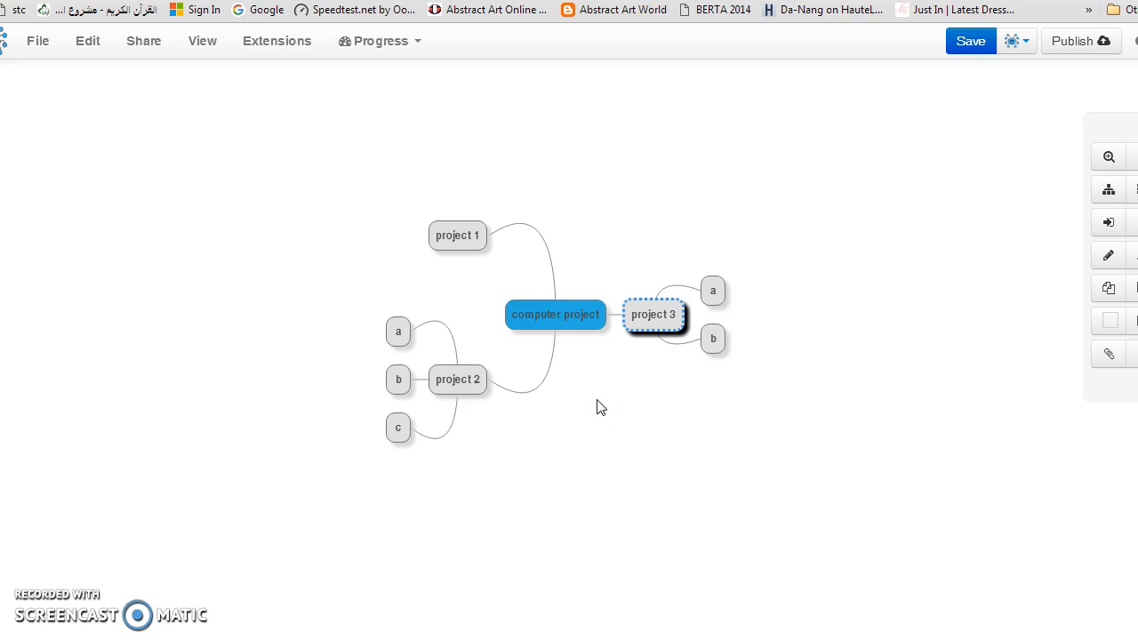
drag(453, 383, 430, 298)
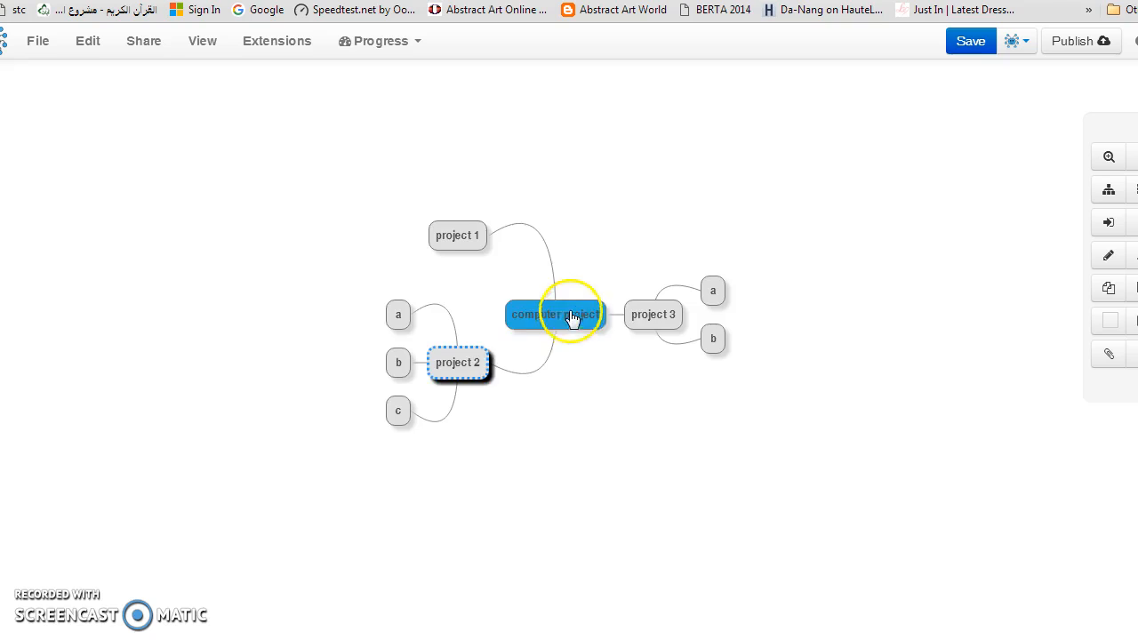
drag(575, 320, 583, 418)
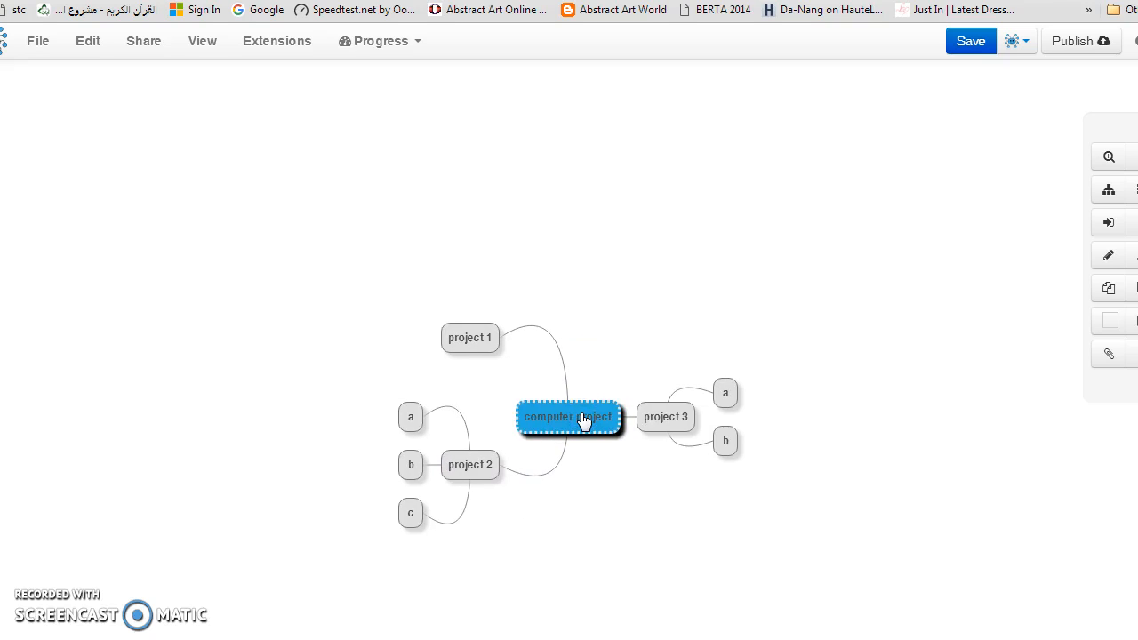
drag(582, 420, 549, 272)
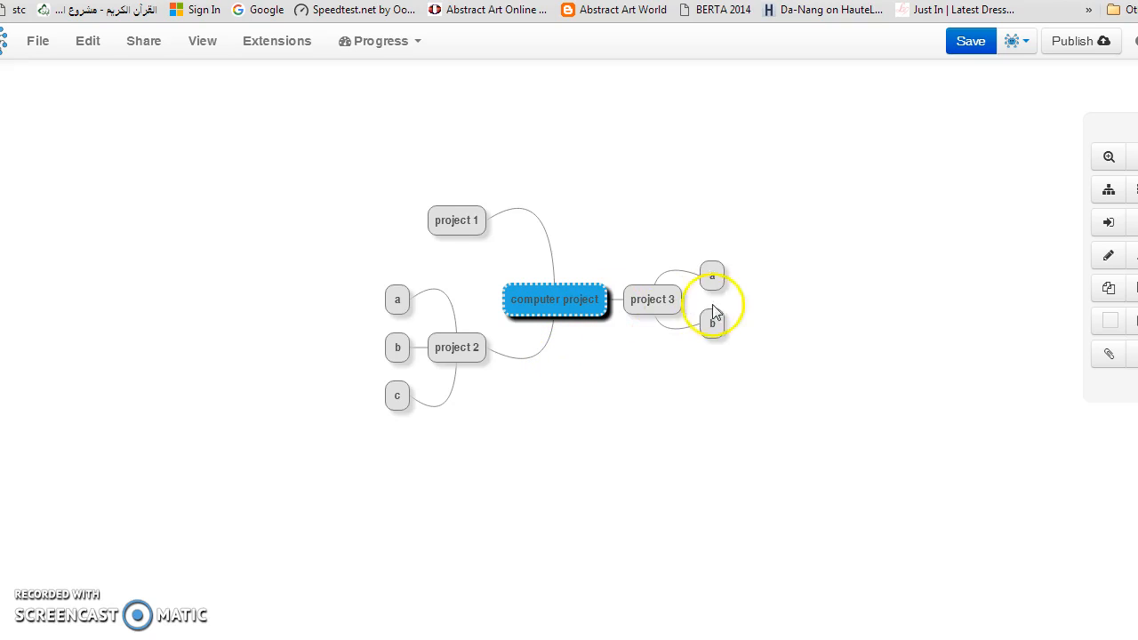
drag(664, 283, 665, 298)
- Set the node colour of "project 3" to red
click(657, 322)
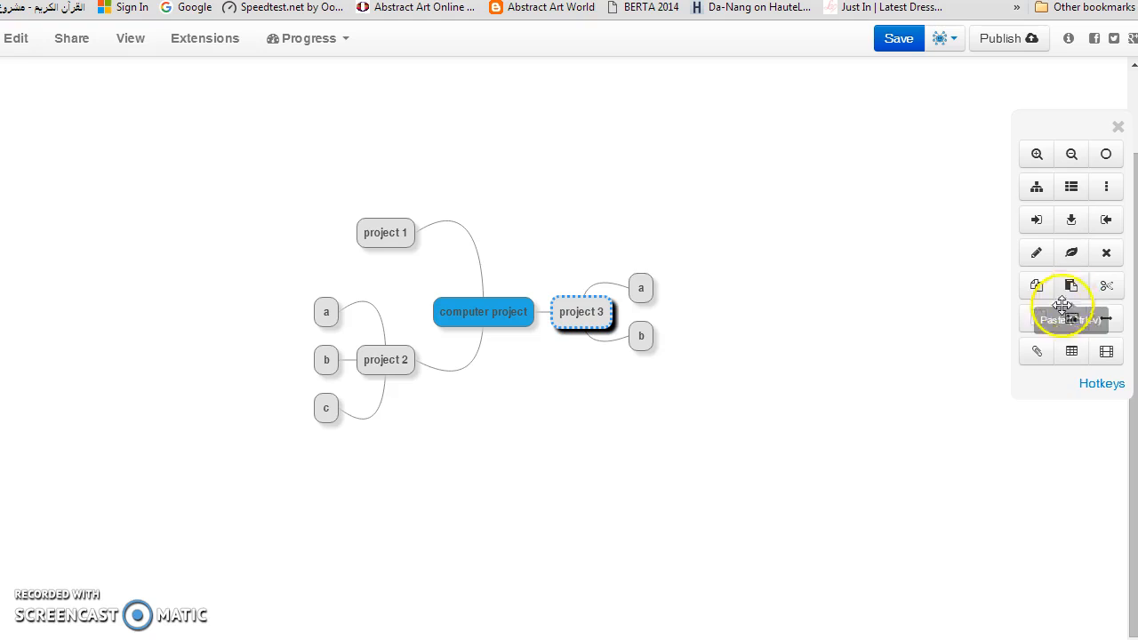
click(1042, 325)
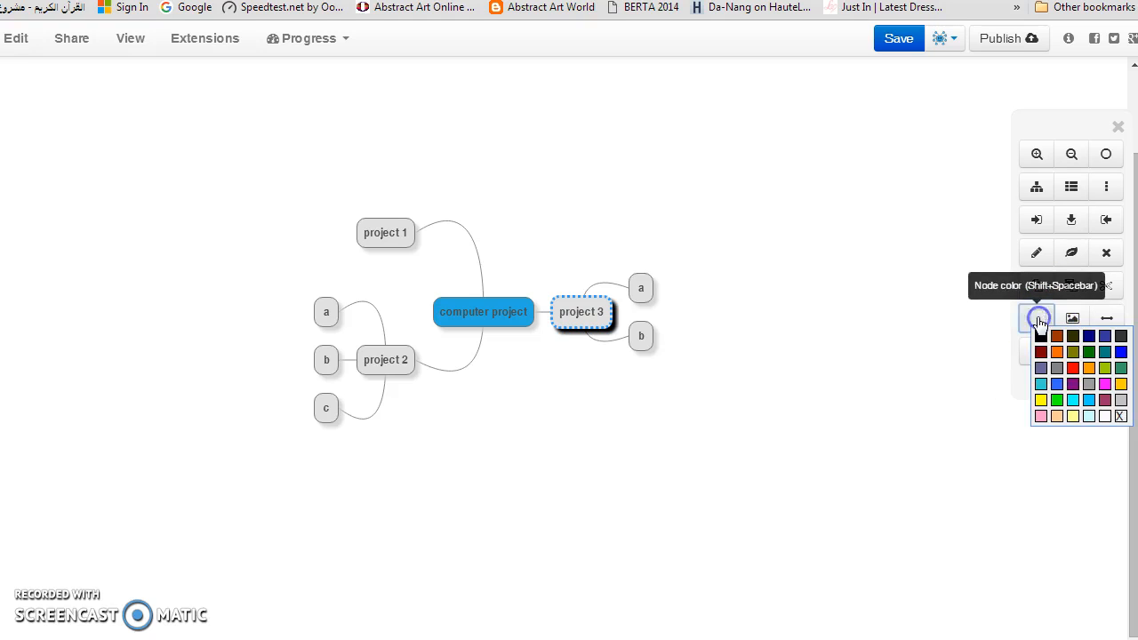
click(1073, 368)
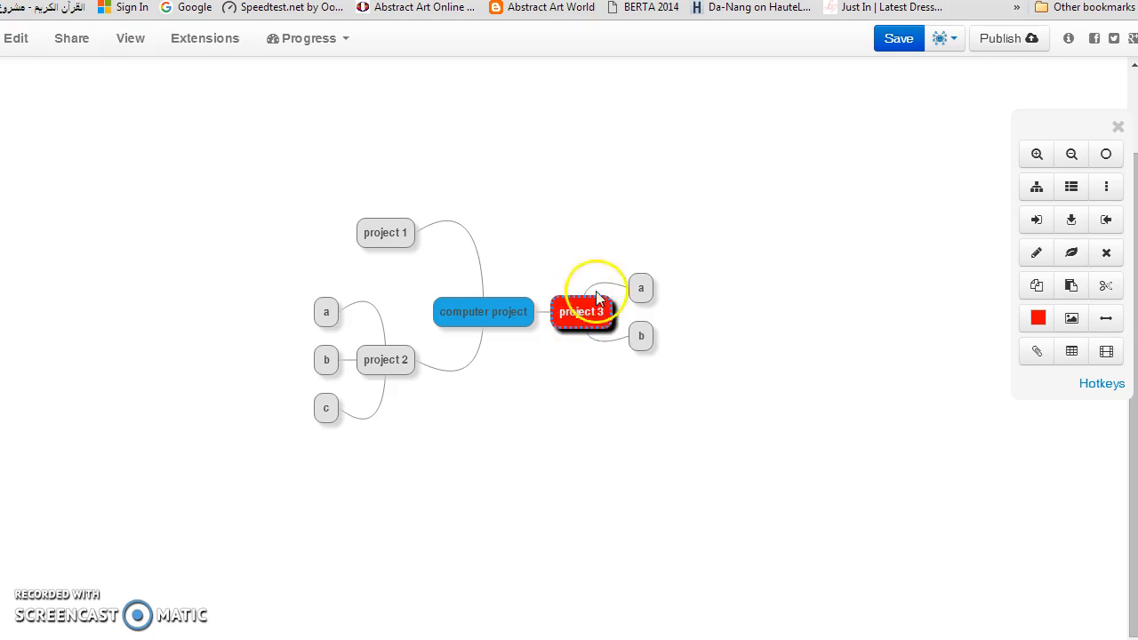
- Select all children of the "computer project" node and set their node colour to light yellow
click(492, 313)
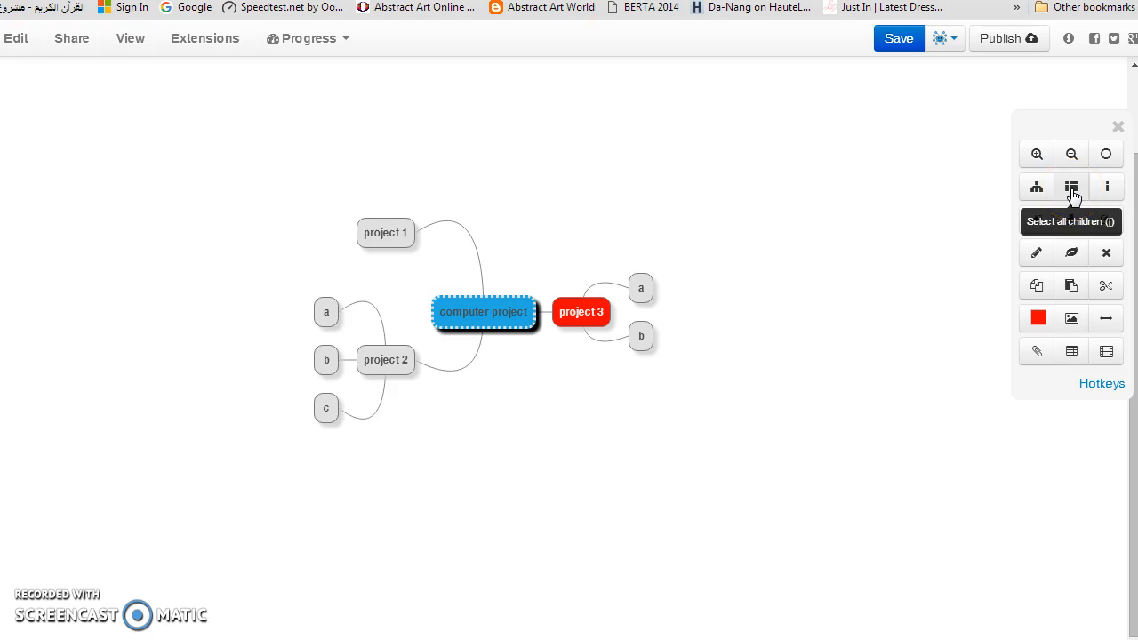
click(1071, 188)
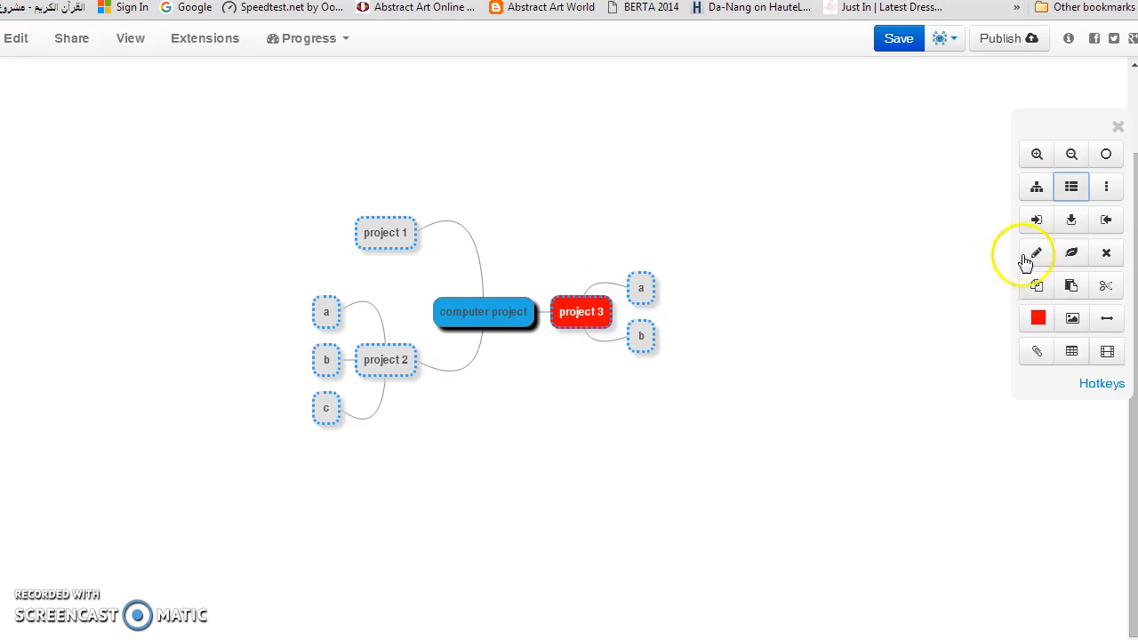
click(1040, 320)
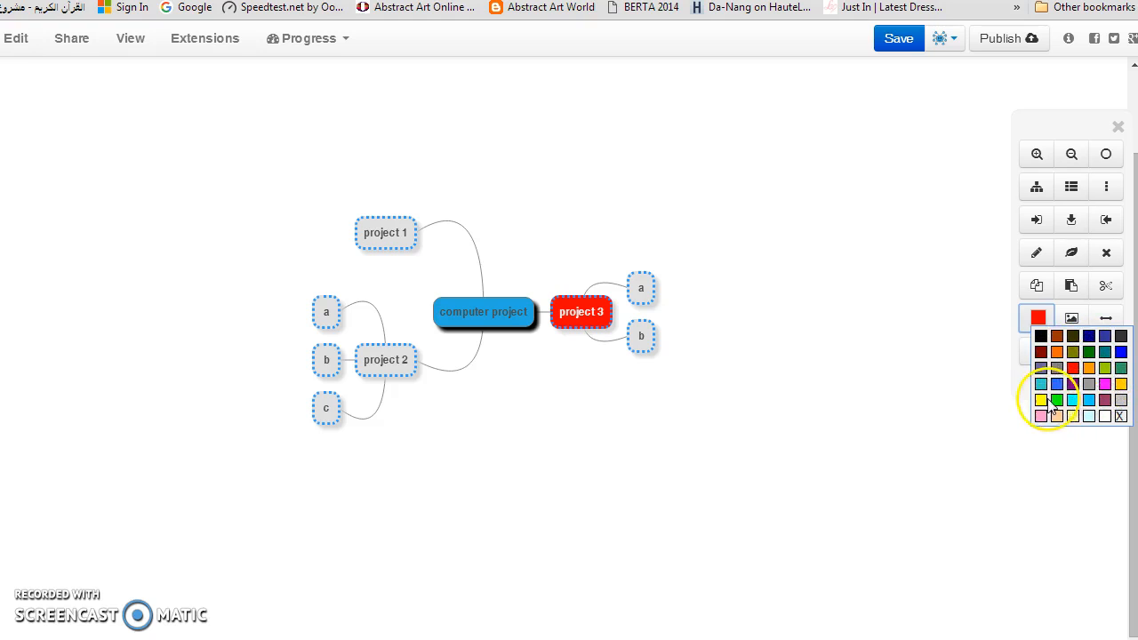
click(1072, 418)
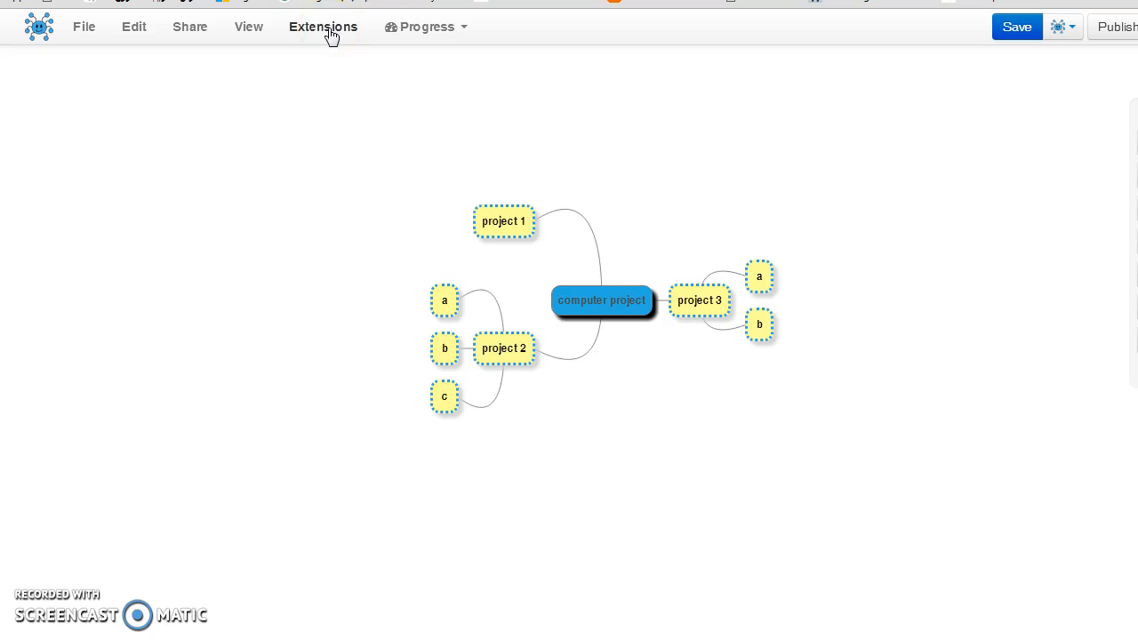
- Check which file formats are available for exporting the map to the local disk
click(86, 29)
click(109, 64)
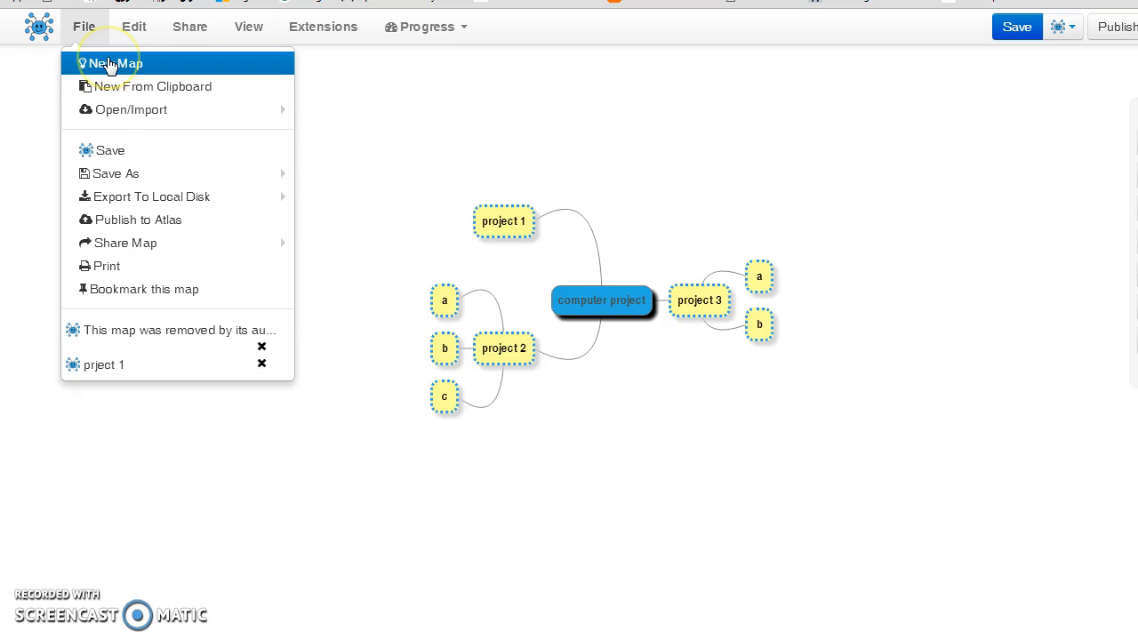
mouse_move(119, 197)
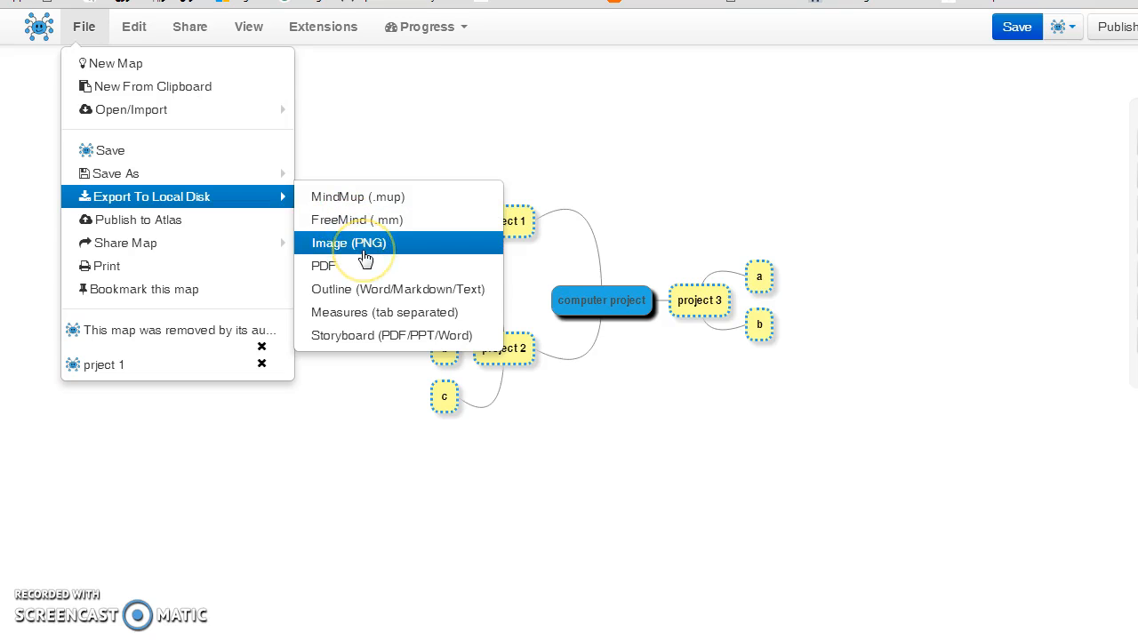
click(348, 271)
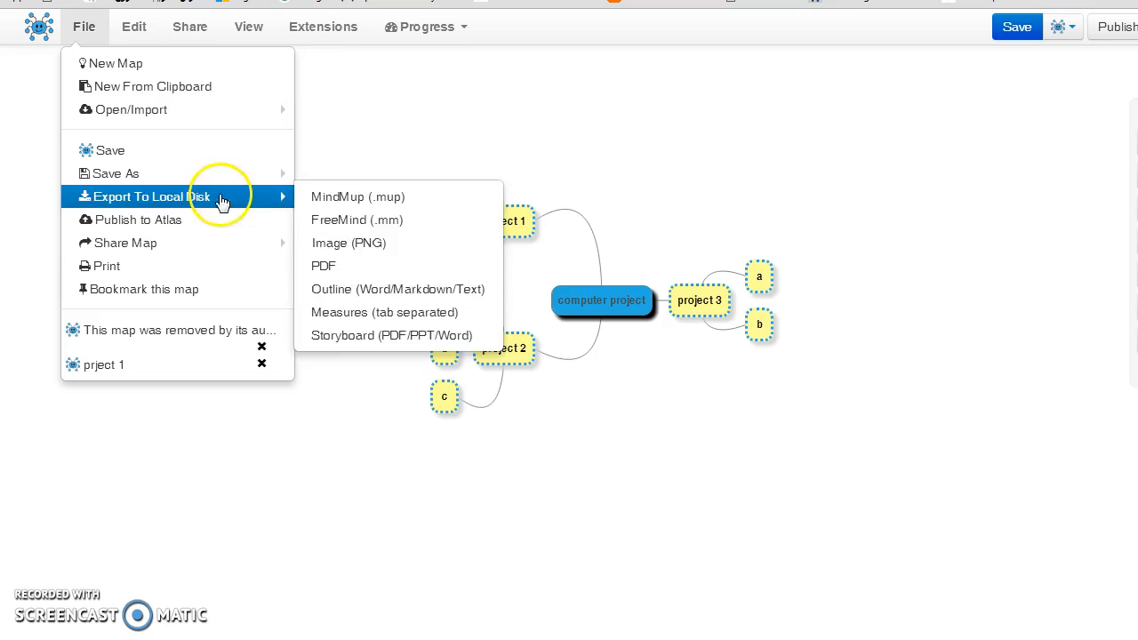
mouse_move(278, 200)
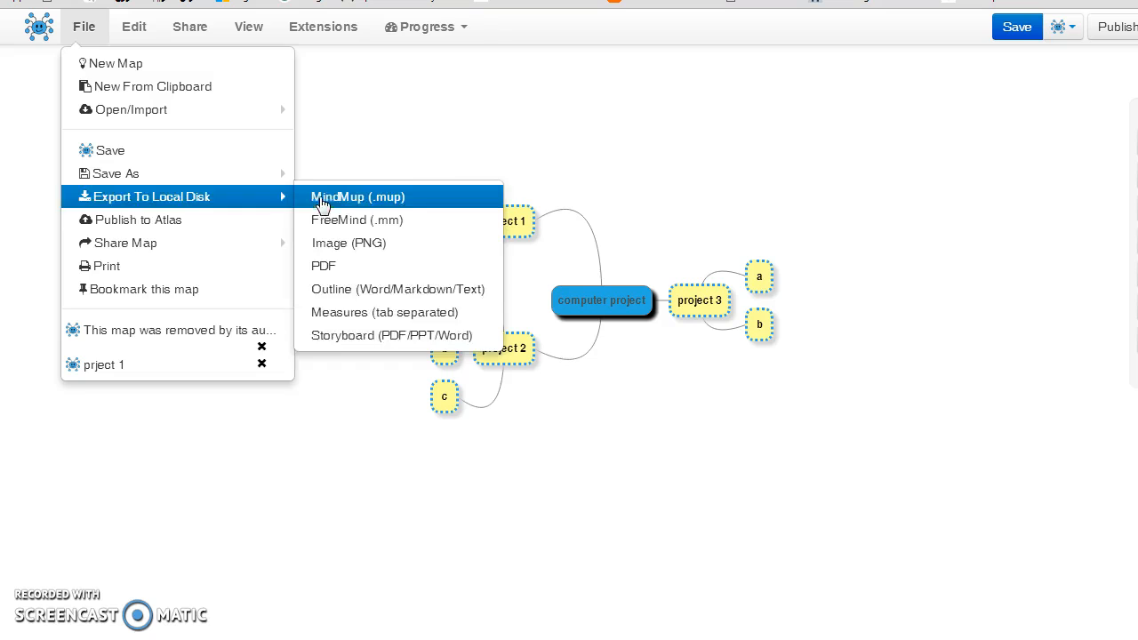
click(539, 107)
- Save the map to the public MindMup storage
click(1017, 29)
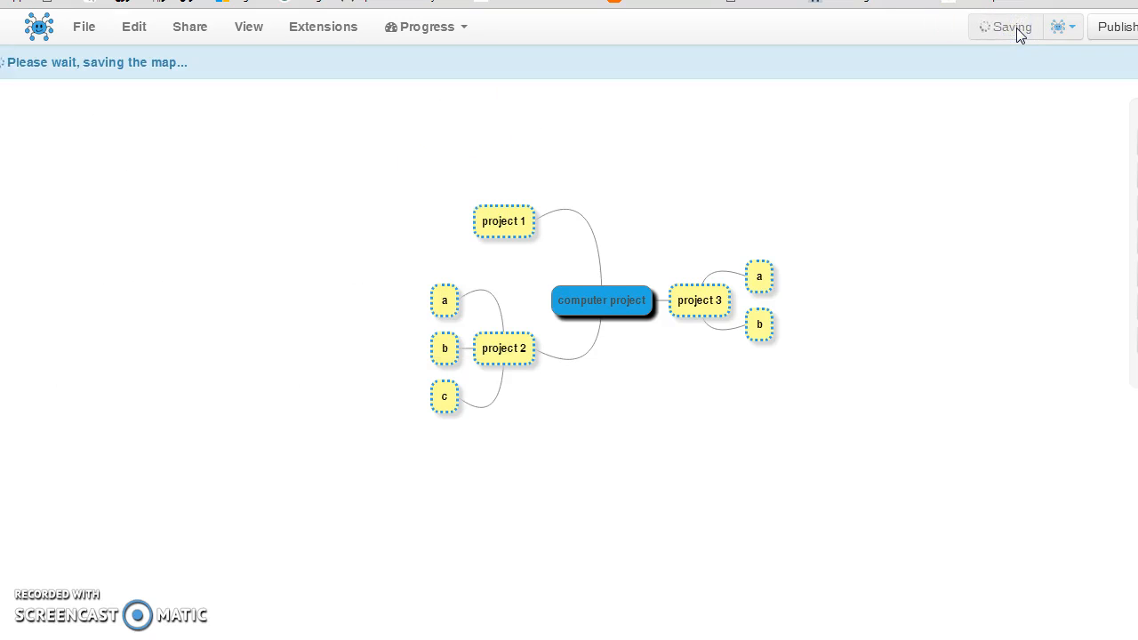
click(1017, 28)
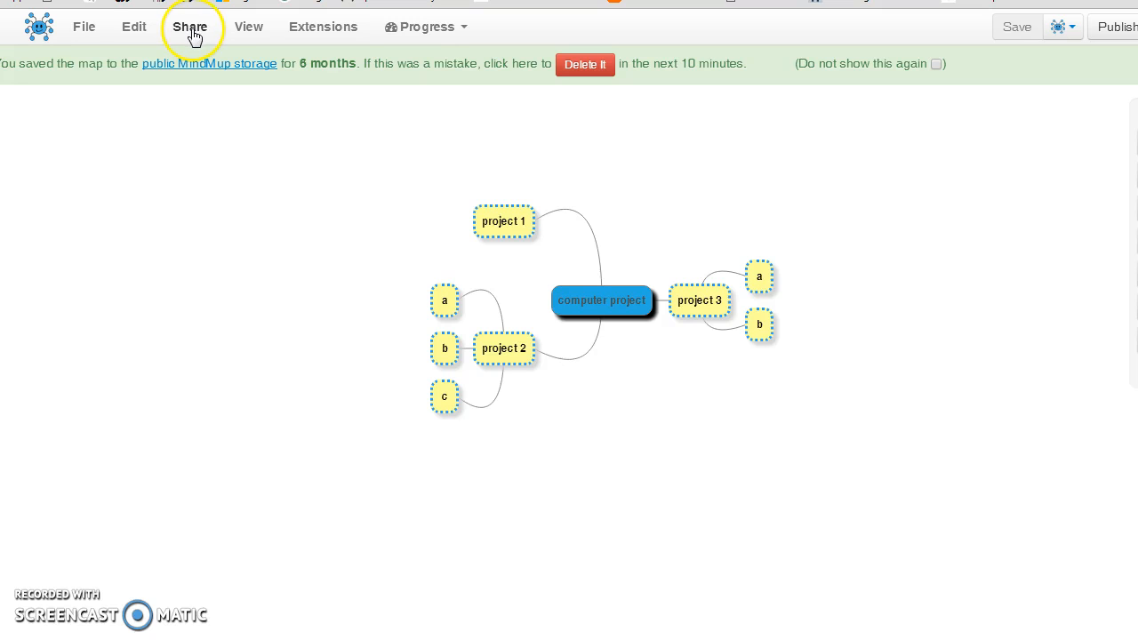
- Examine the map's sharing options and the title, URL slug and description fields for publishing to MindMup Atlas, and close without publishing
click(84, 31)
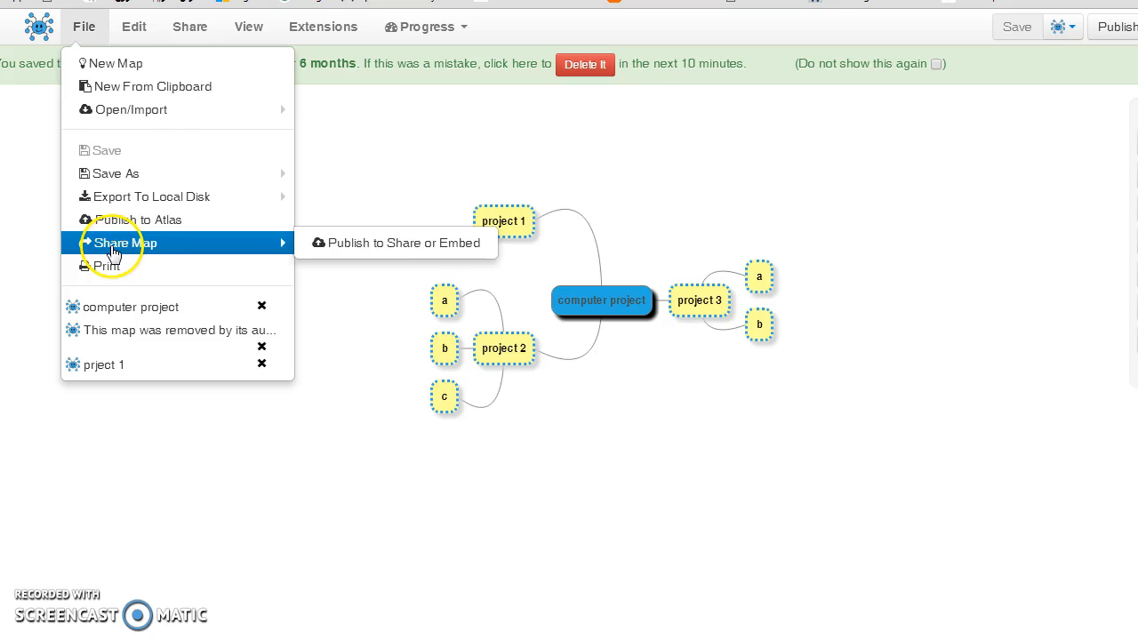
click(187, 34)
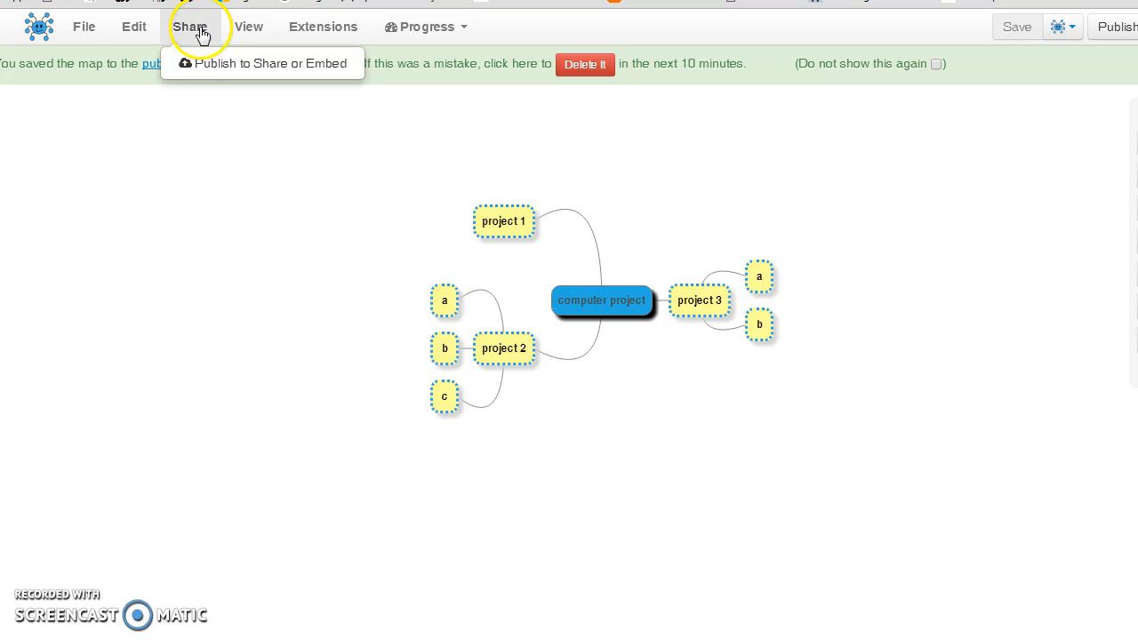
click(251, 66)
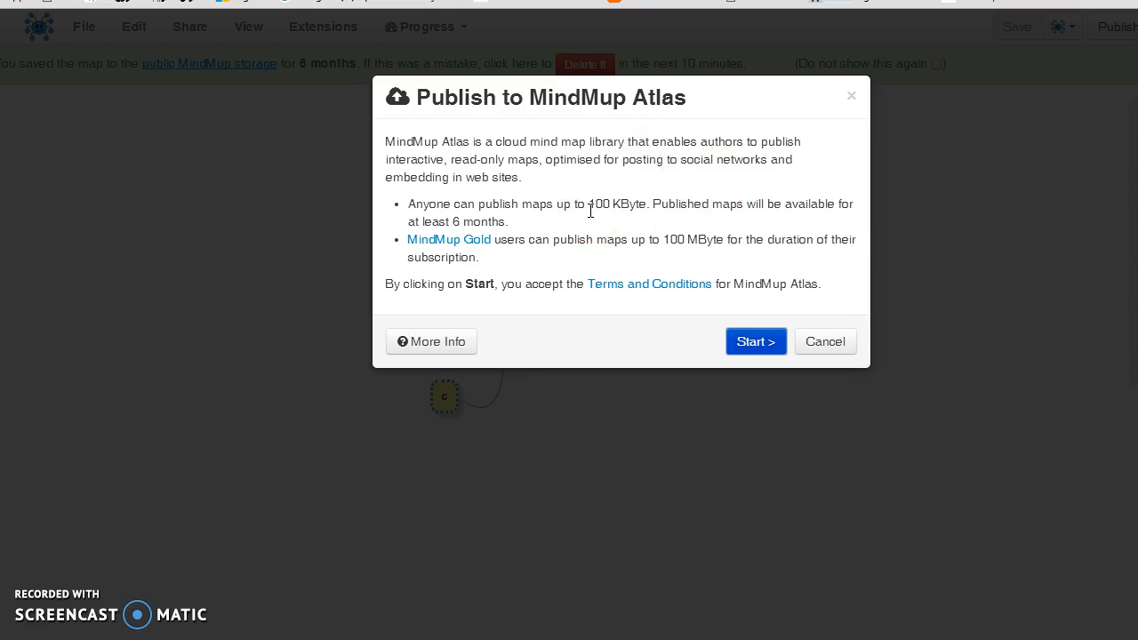
click(757, 346)
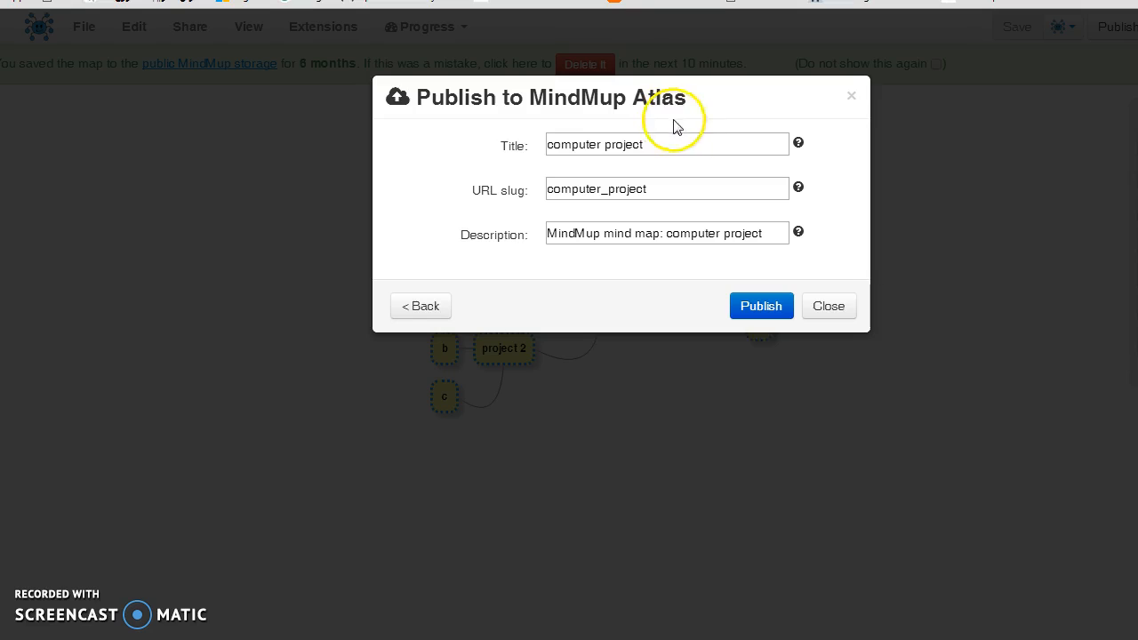
drag(464, 100, 726, 99)
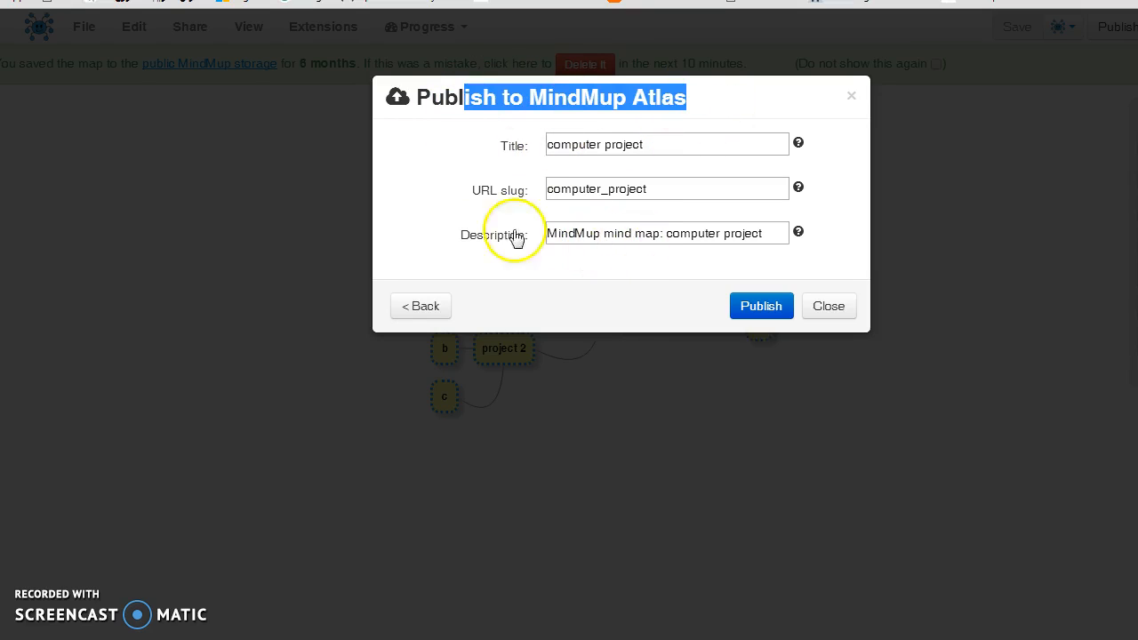
drag(417, 99, 598, 162)
click(600, 145)
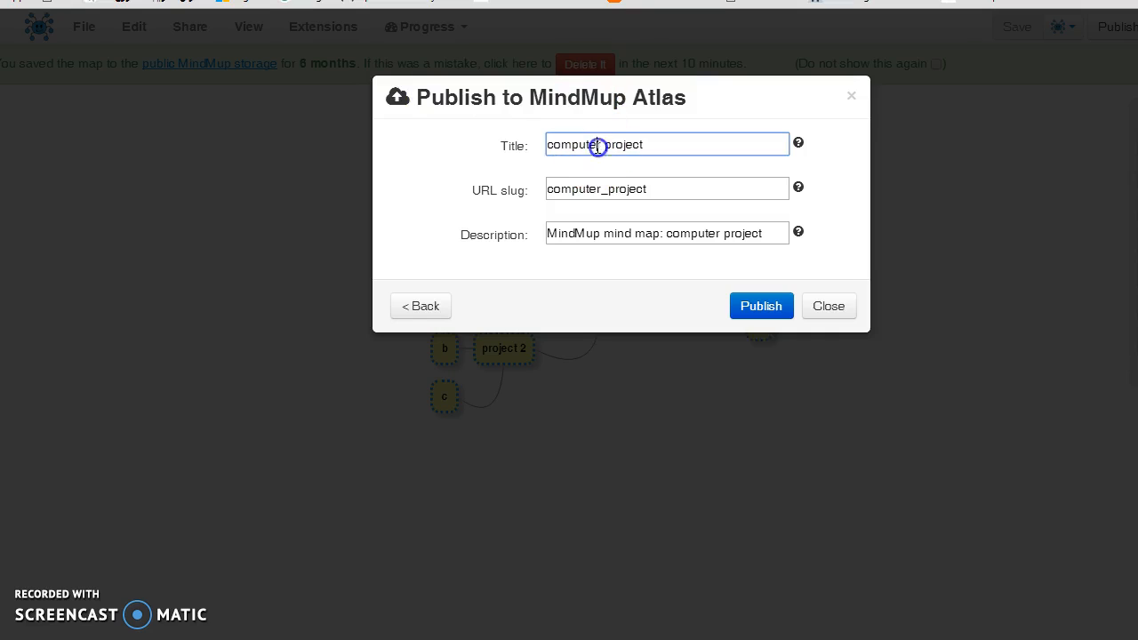
click(590, 190)
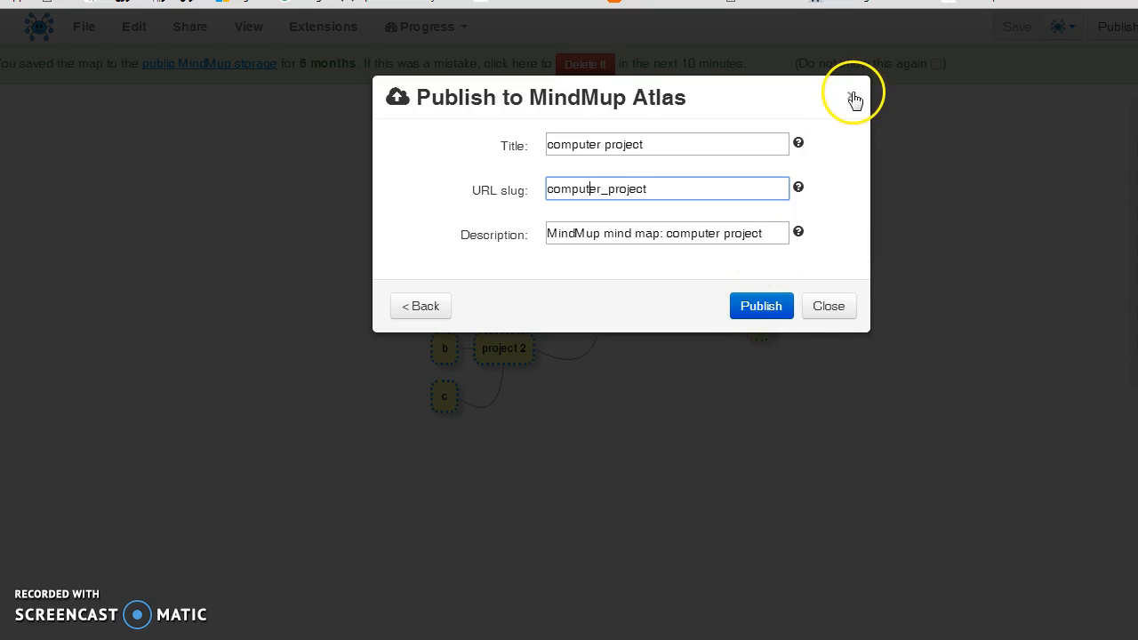
click(831, 307)
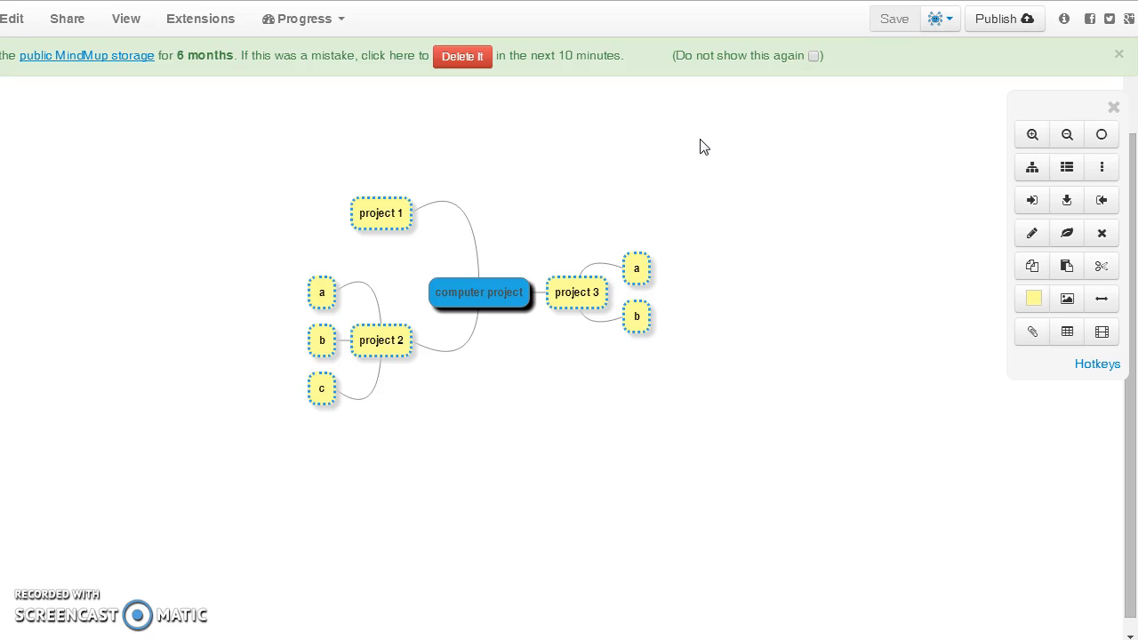
- Examine the image and link options in the node attachment editor, and leave it without saving
click(1035, 333)
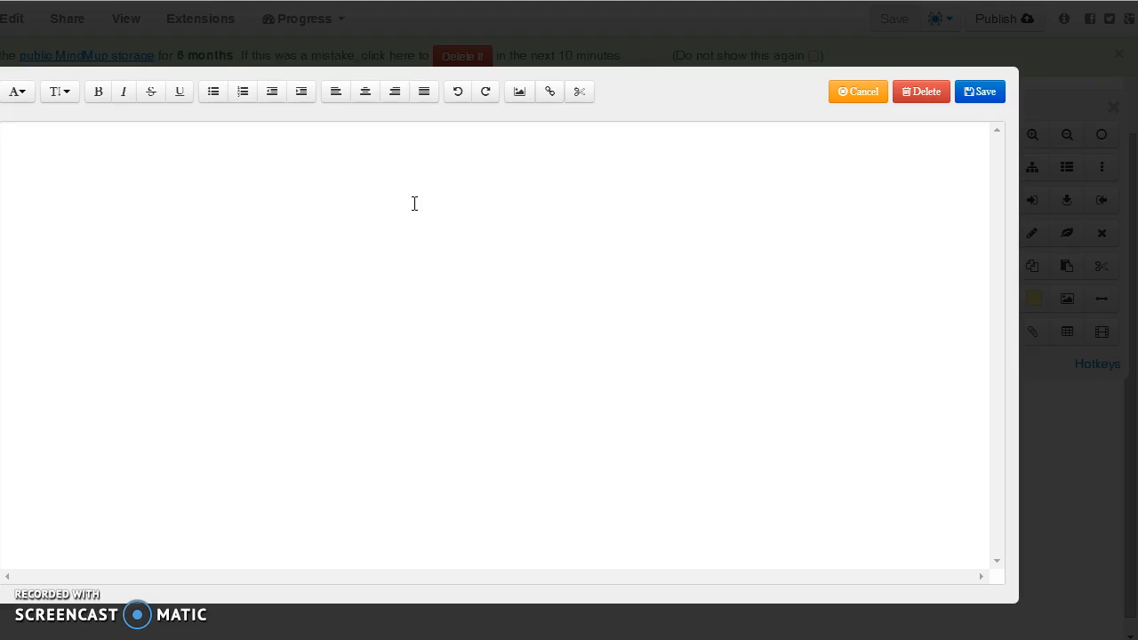
click(356, 137)
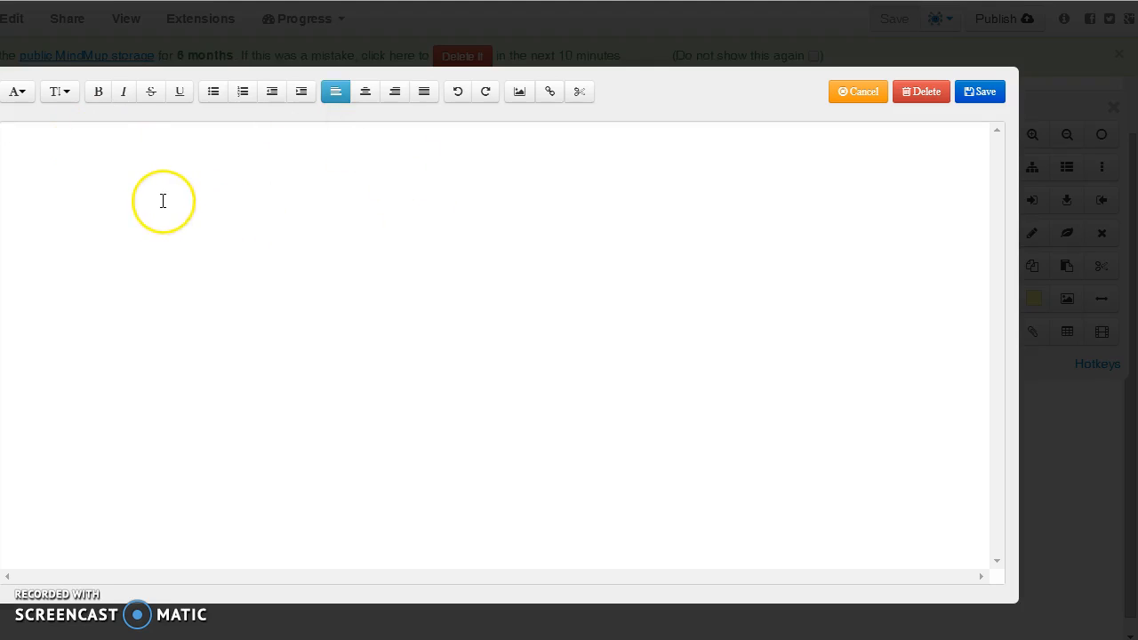
click(521, 92)
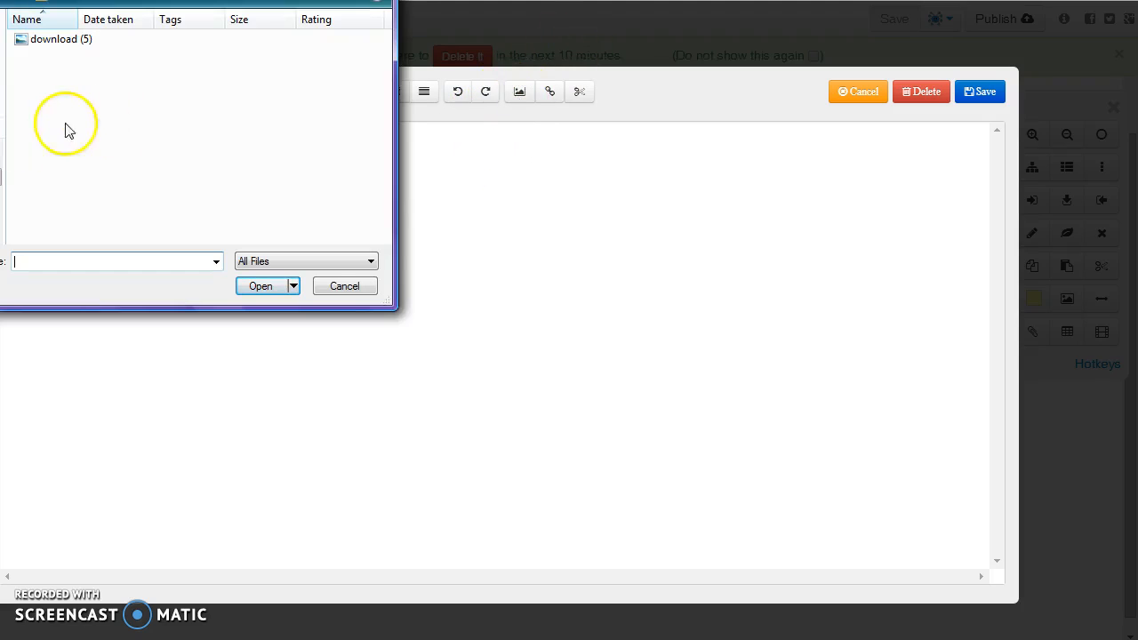
drag(361, 0, 485, 34)
click(520, 34)
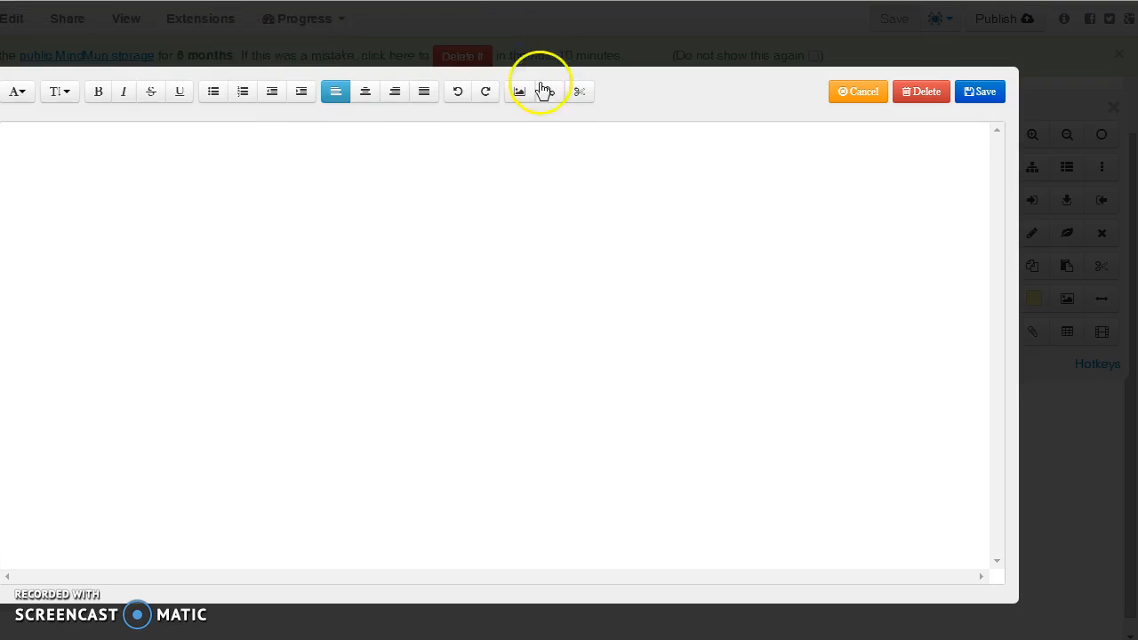
click(548, 94)
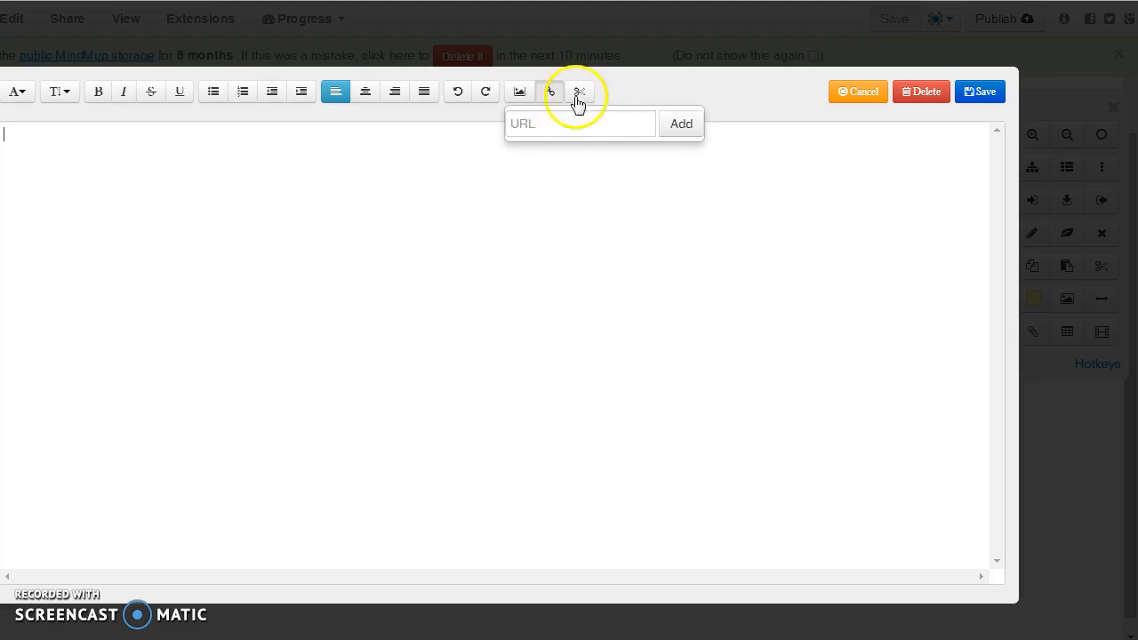
click(611, 166)
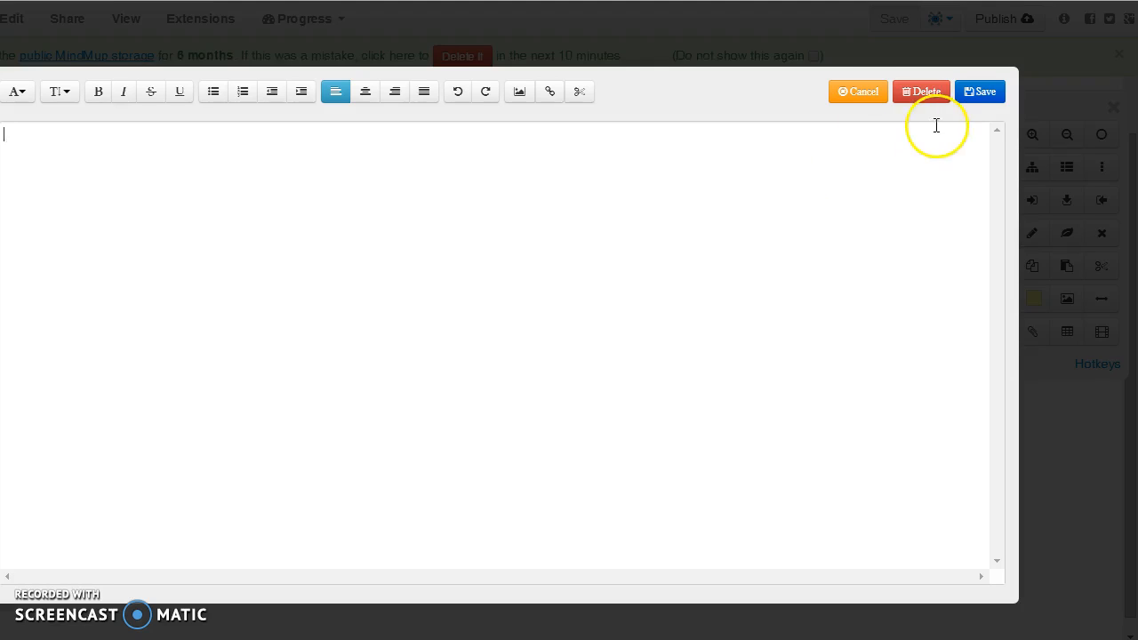
click(863, 94)
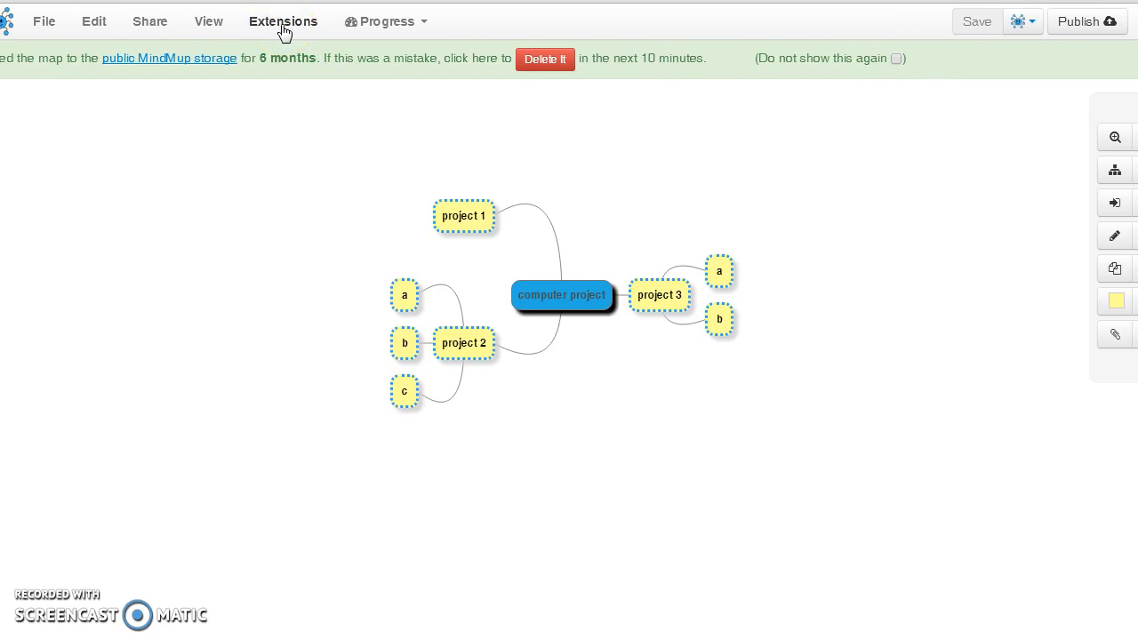
- Enable the Straight lines extension, disable the Progress extension, and apply the change to the map
click(282, 25)
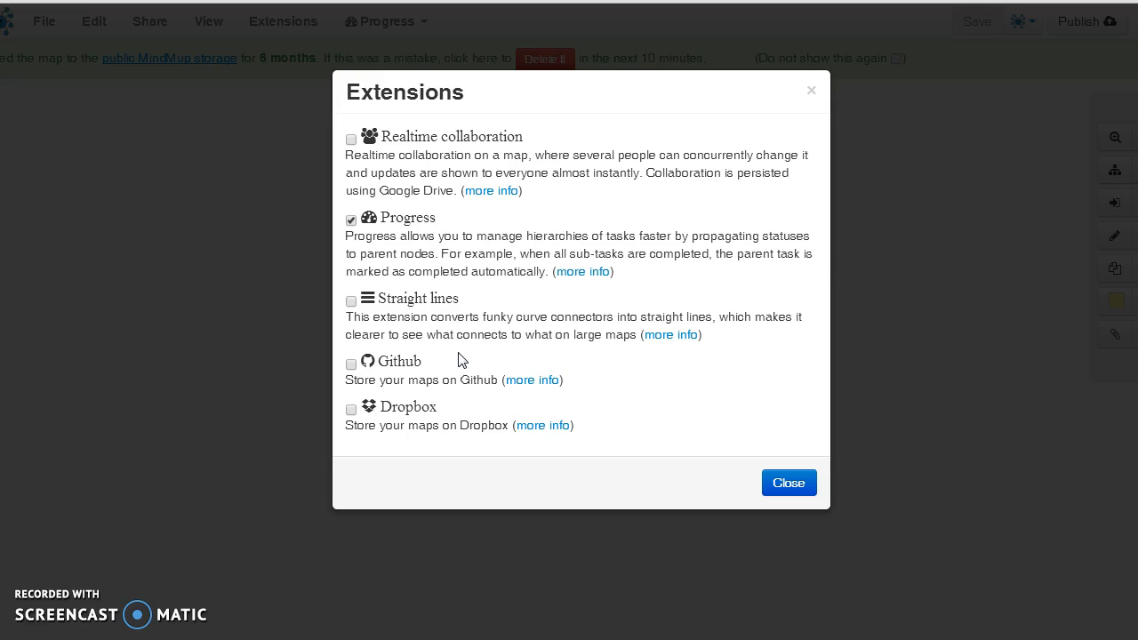
click(352, 300)
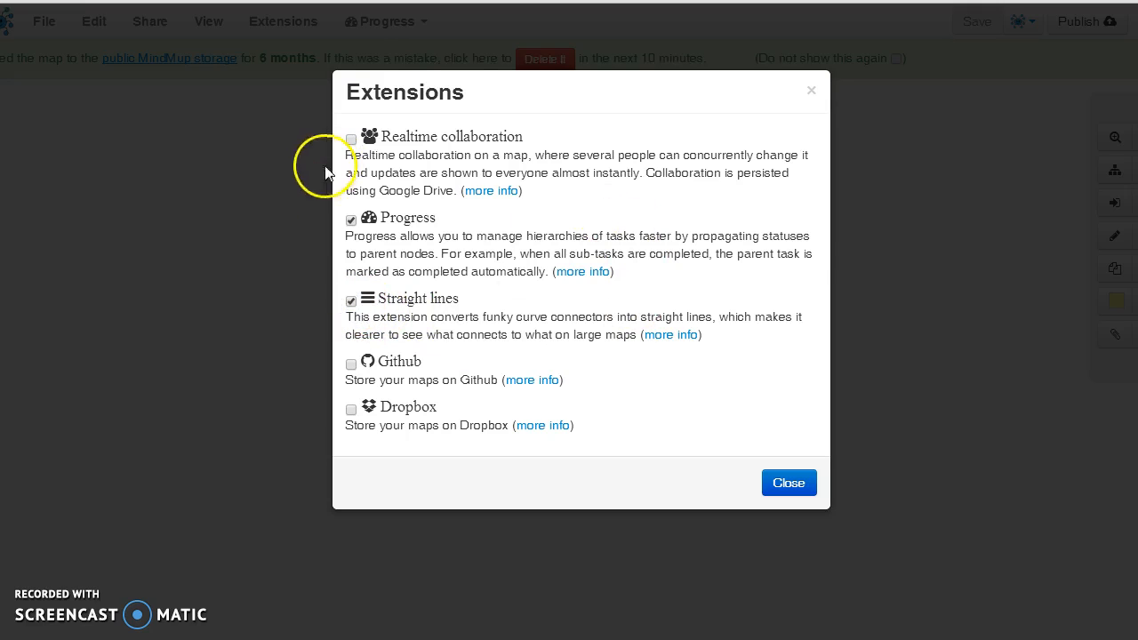
click(351, 220)
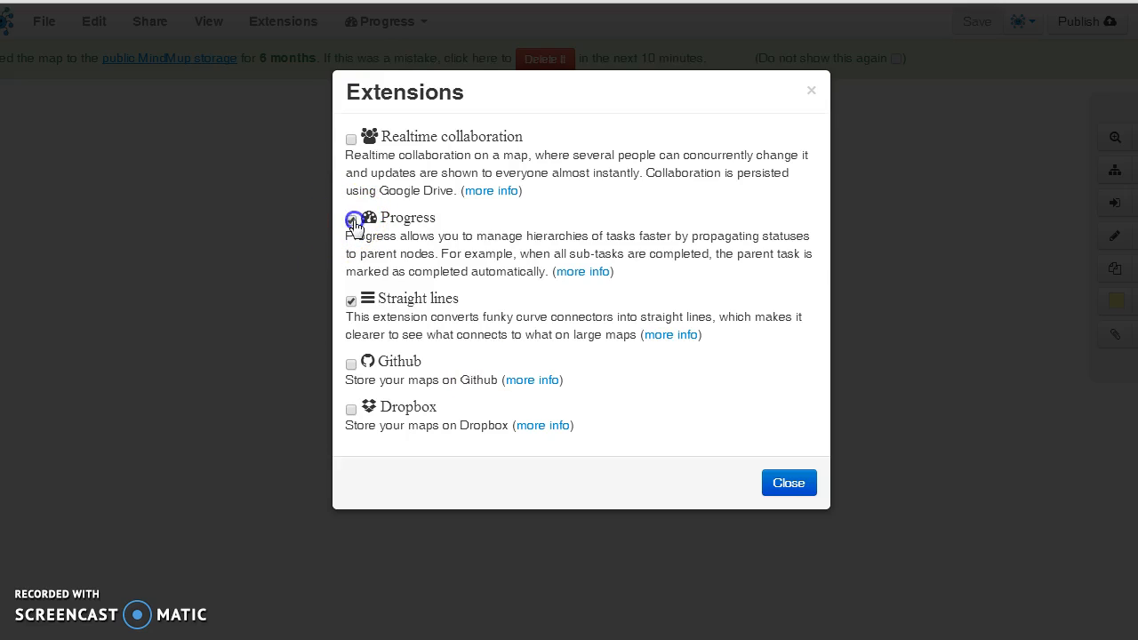
click(784, 480)
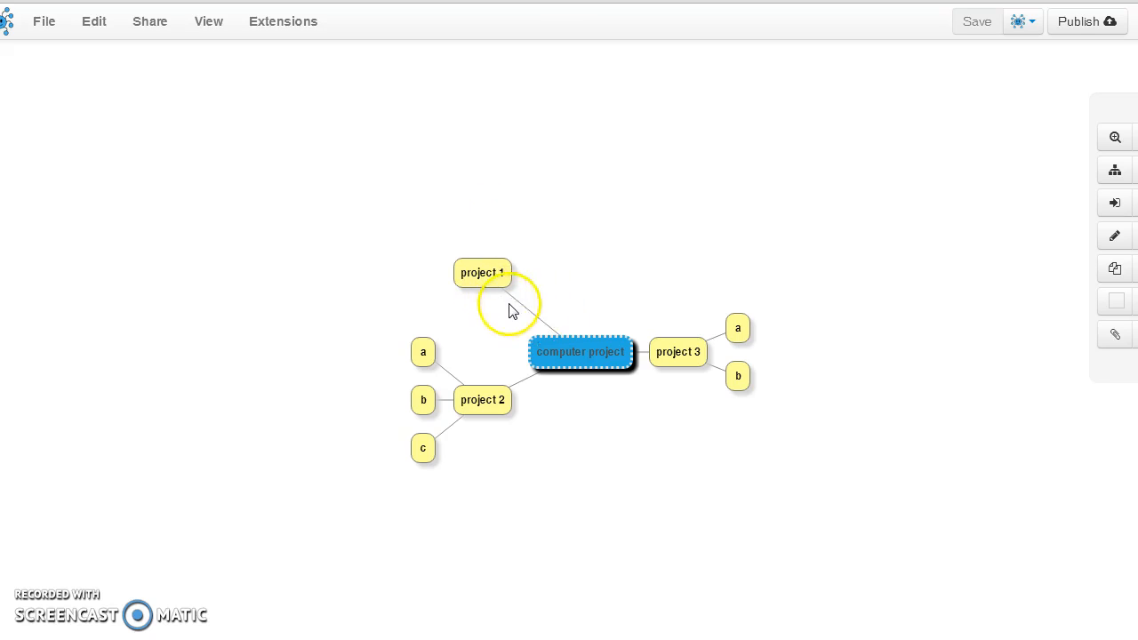
click(556, 327)
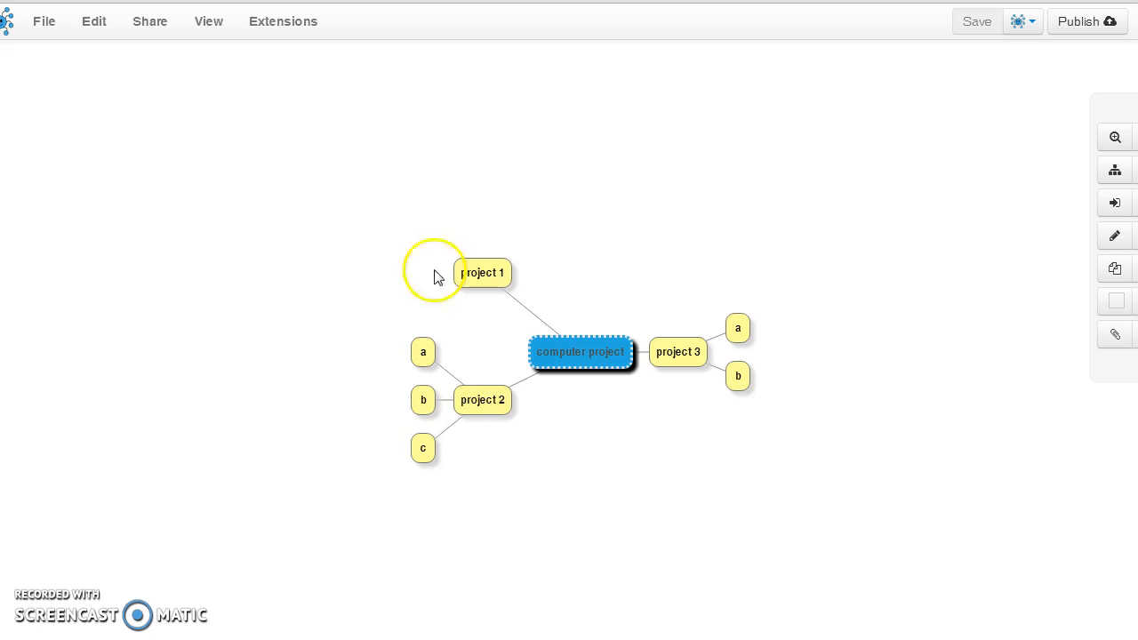
- Enable the Realtime collaboration extension and disable the Straight lines extension
click(282, 27)
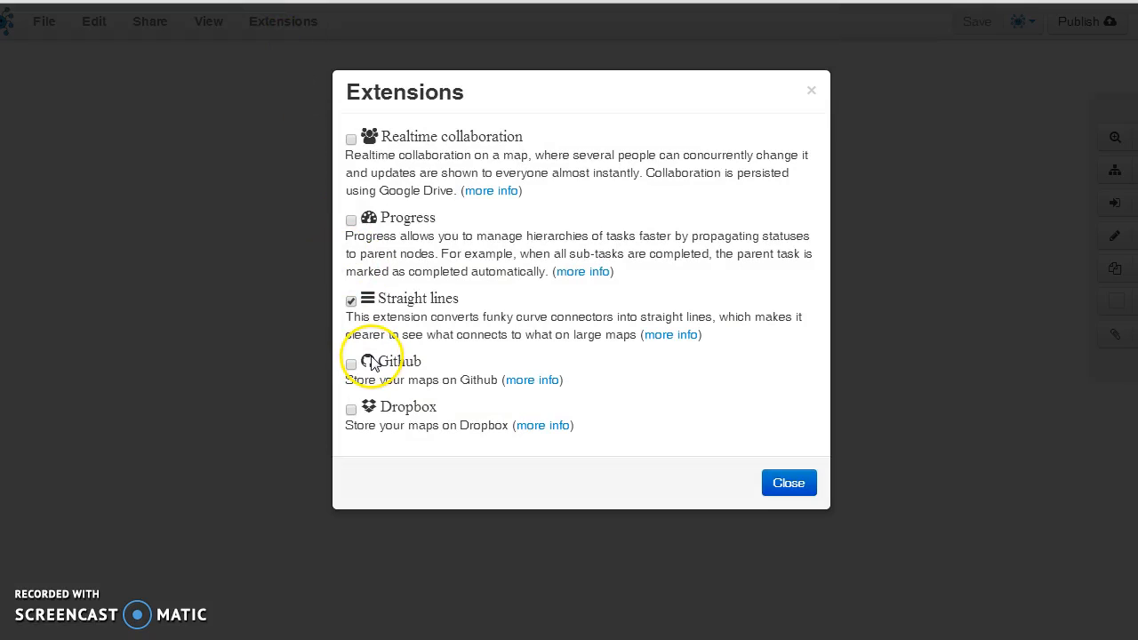
click(351, 140)
click(351, 301)
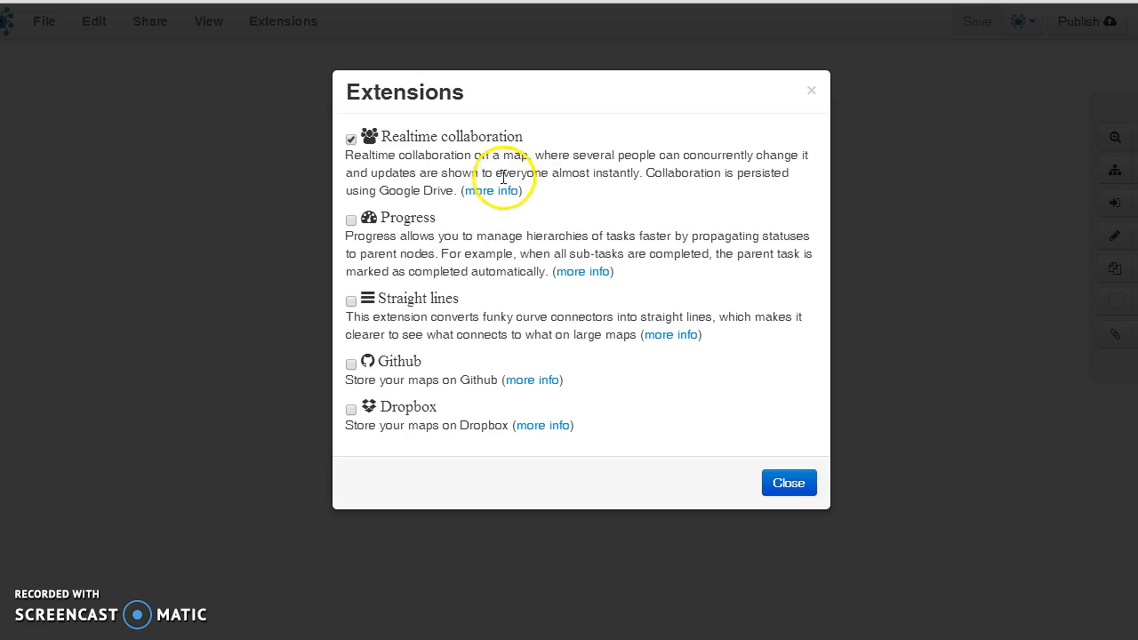
click(789, 487)
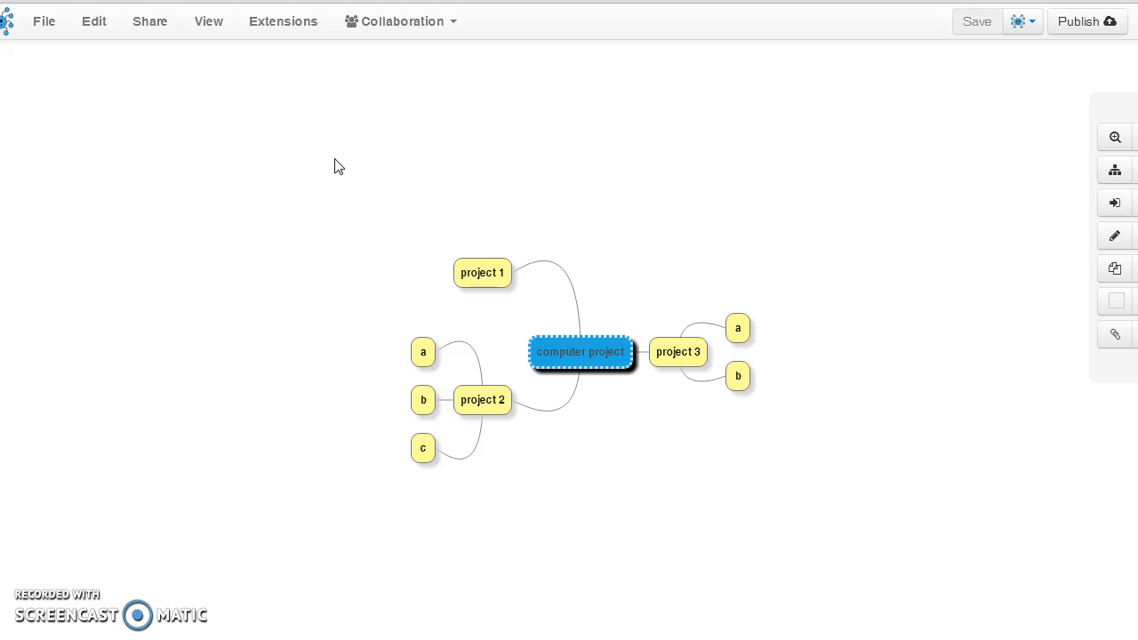
- Start a collaborative session named "computer project"
click(400, 25)
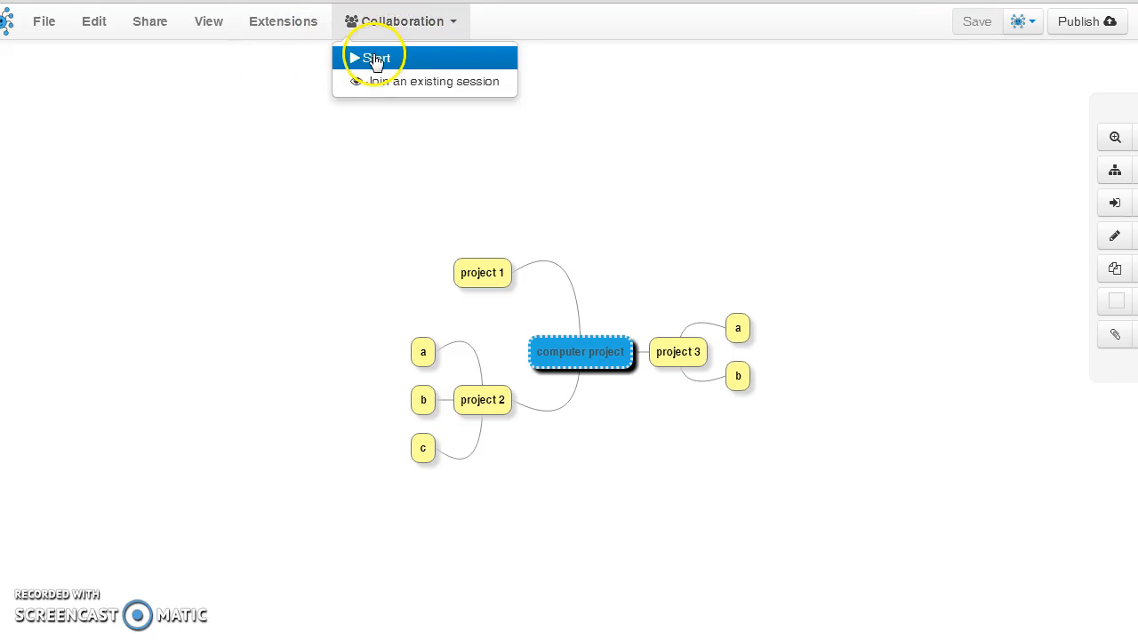
click(373, 61)
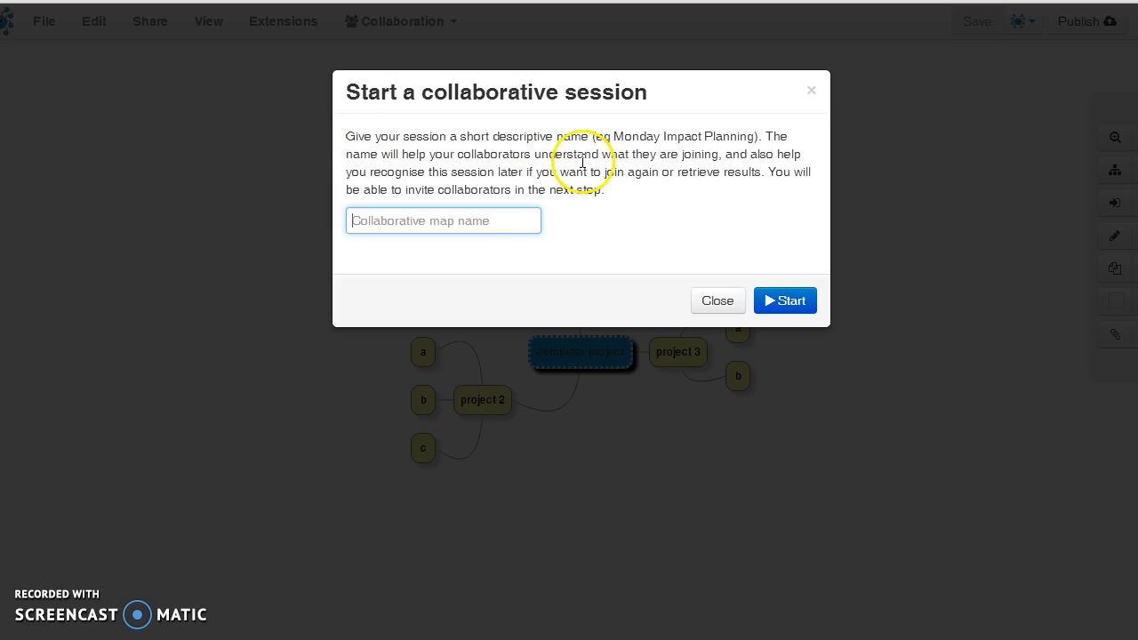
click(414, 222)
text(co)
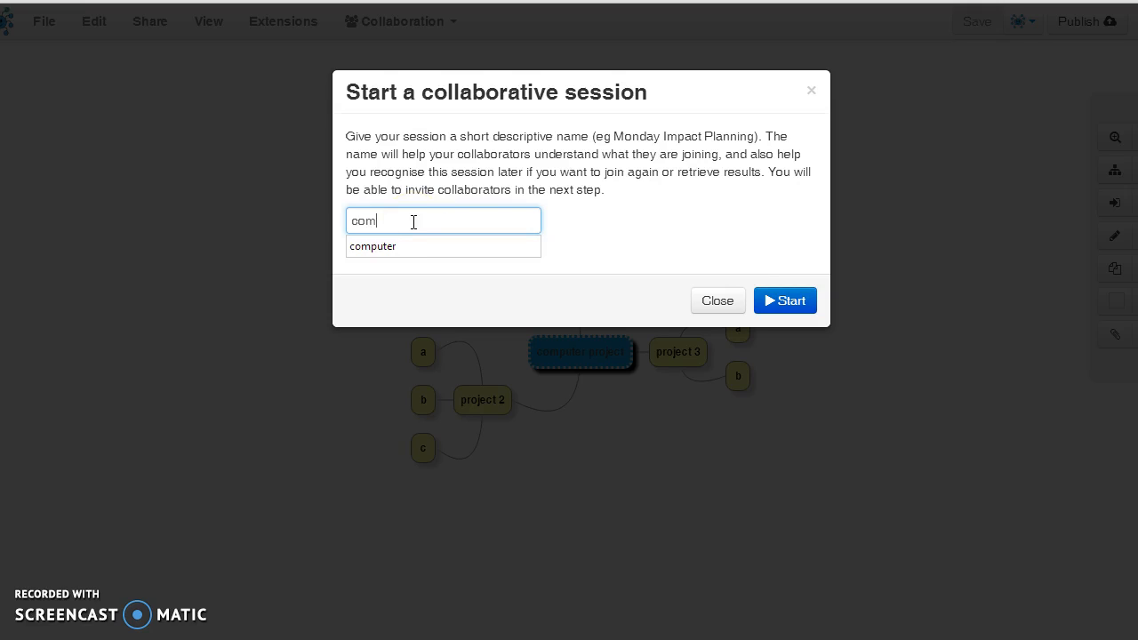
text(m)
click(394, 246)
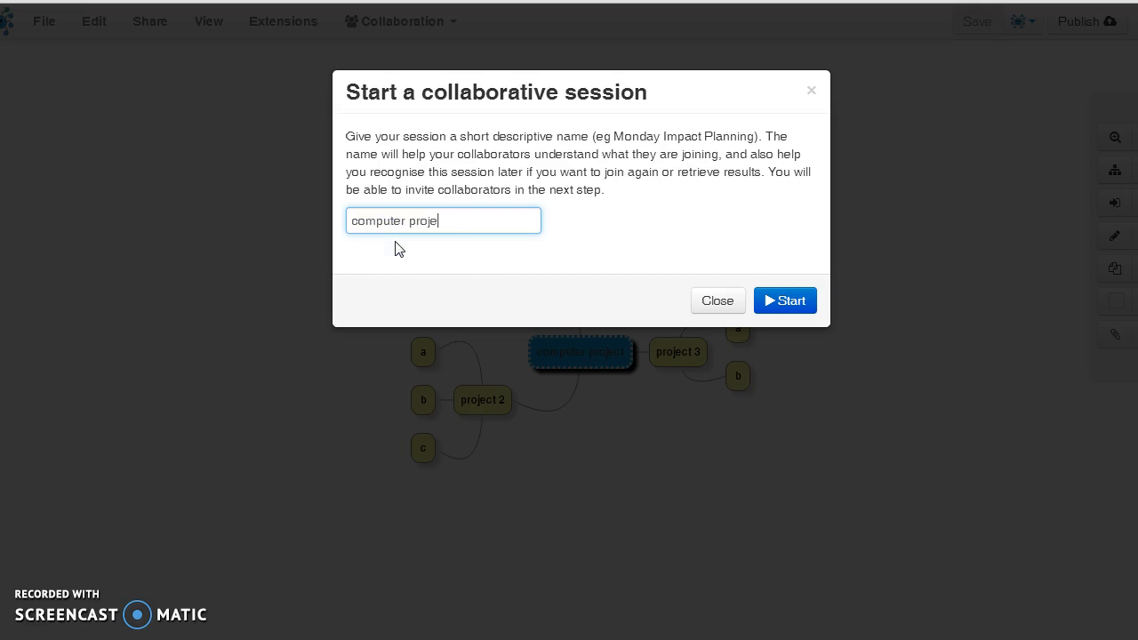
click(800, 301)
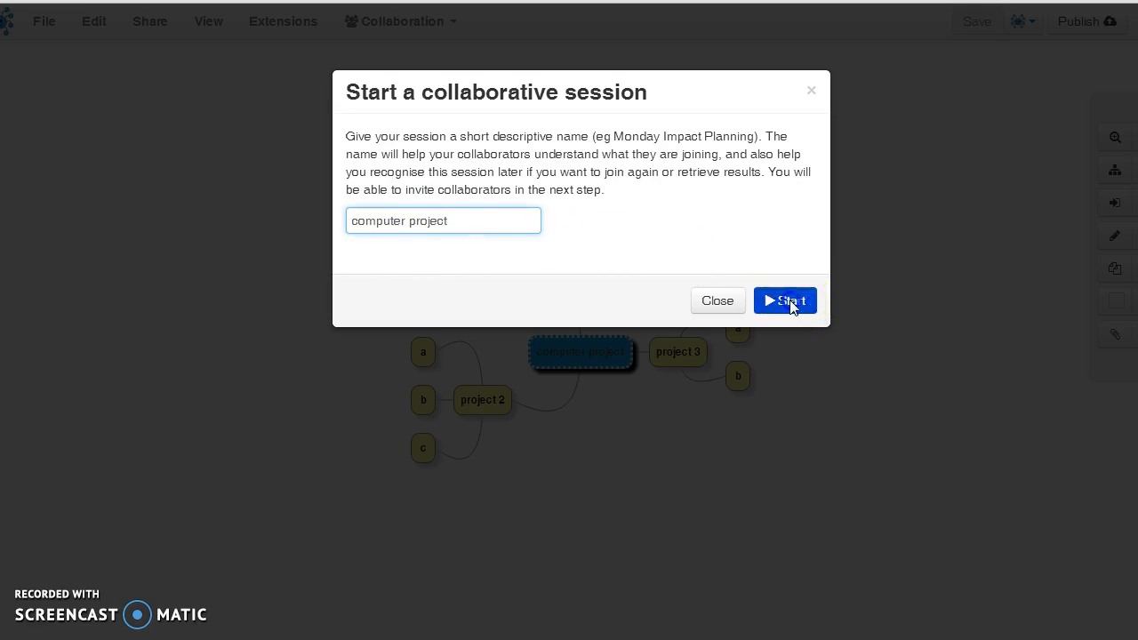
click(755, 297)
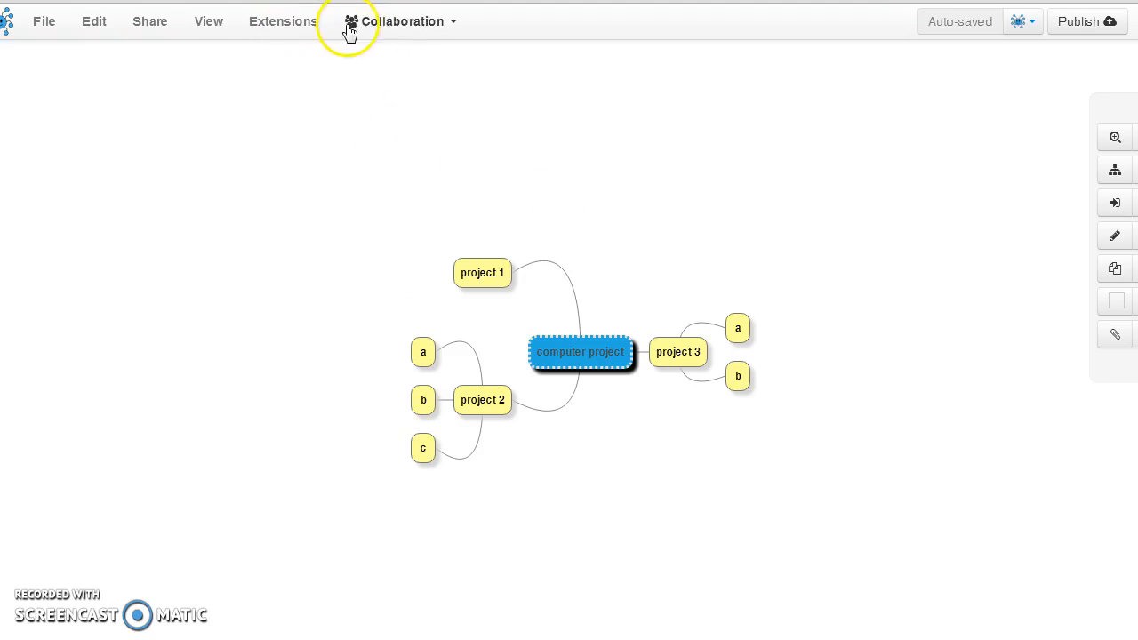
- Examine the collaboration options available for the current session
click(404, 29)
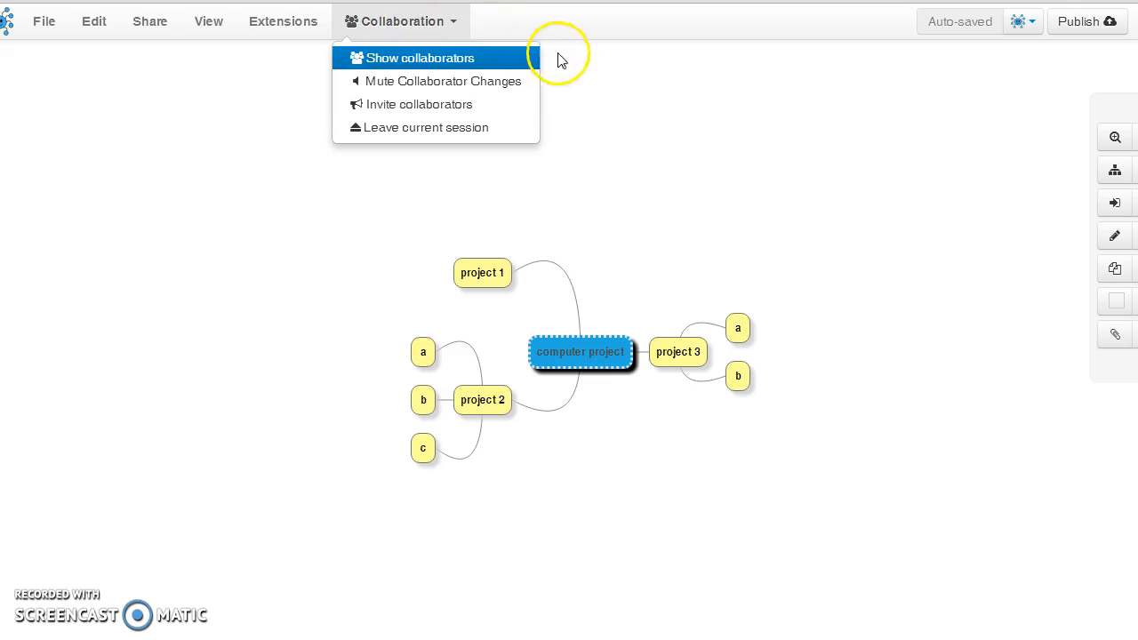
click(702, 124)
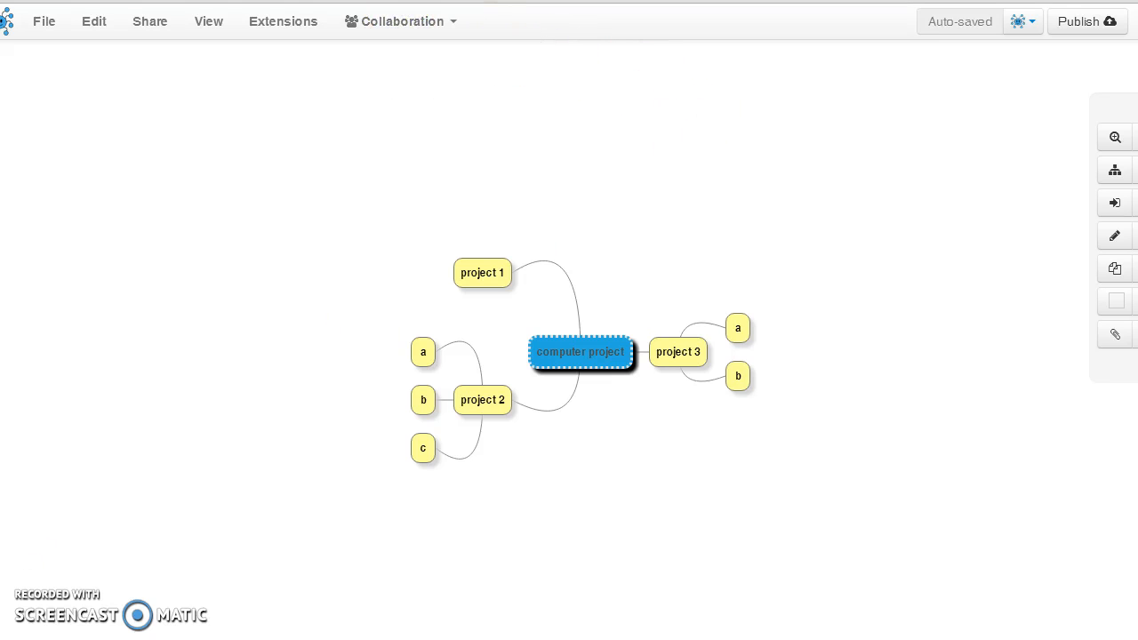
click(394, 23)
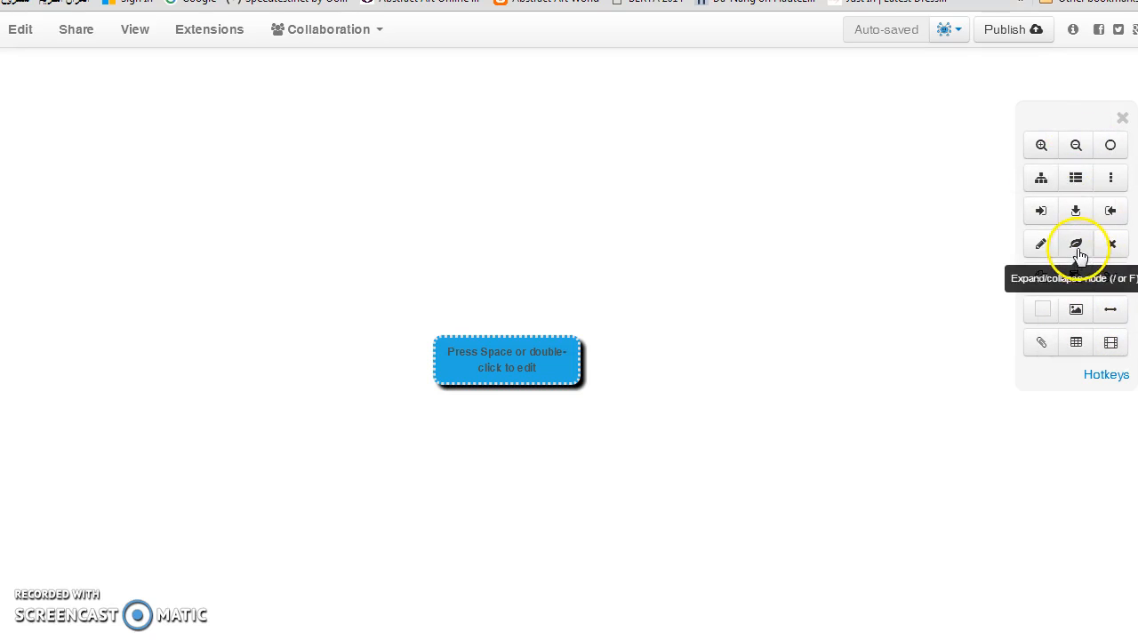
click(944, 35)
click(859, 60)
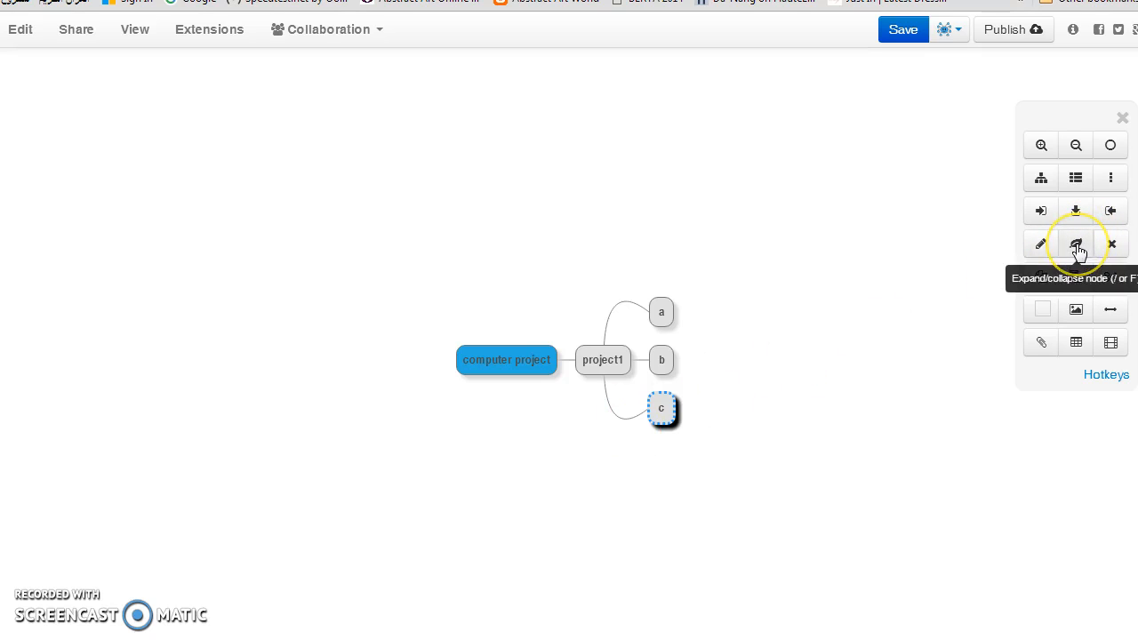
- Try collapsing the end node c, and collapse and re-expand the project1 branch
click(1077, 247)
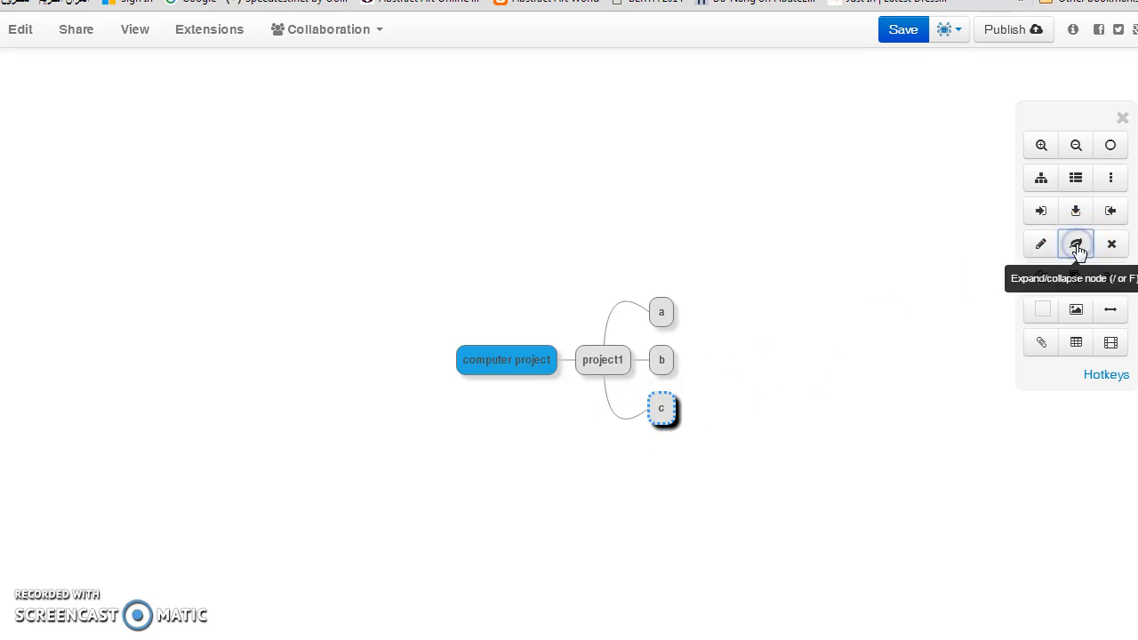
click(658, 413)
click(1077, 244)
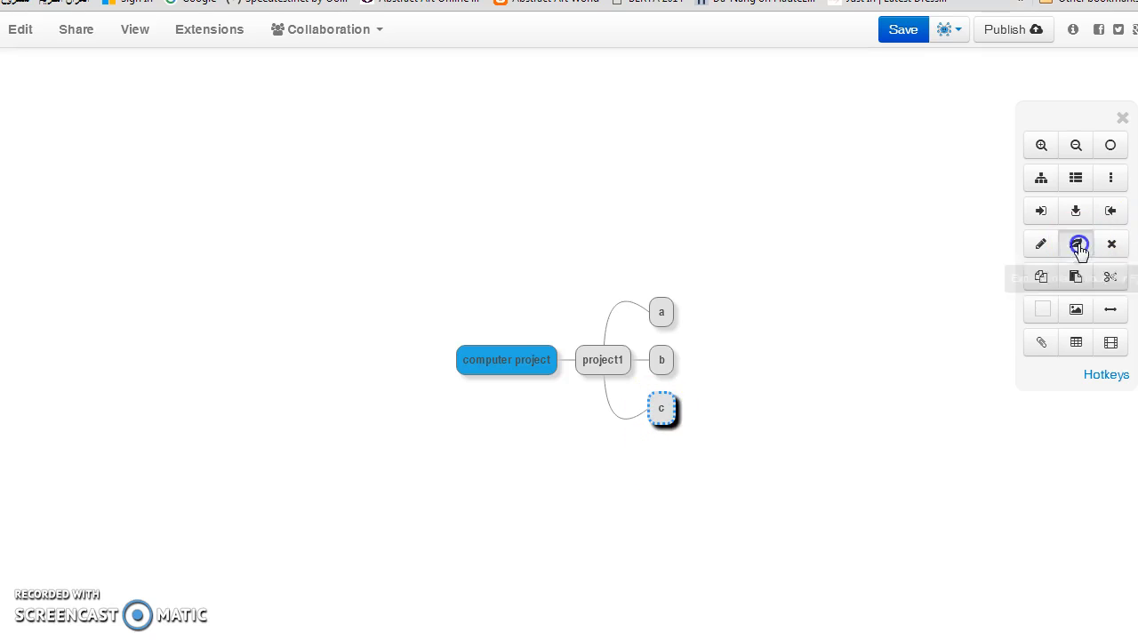
click(661, 360)
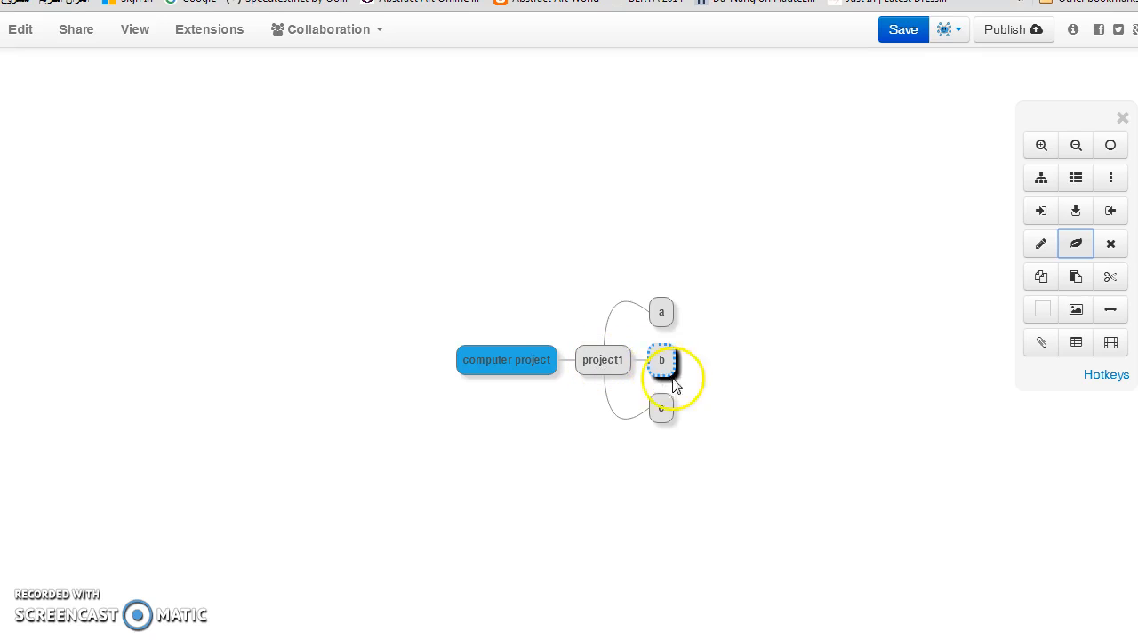
click(628, 363)
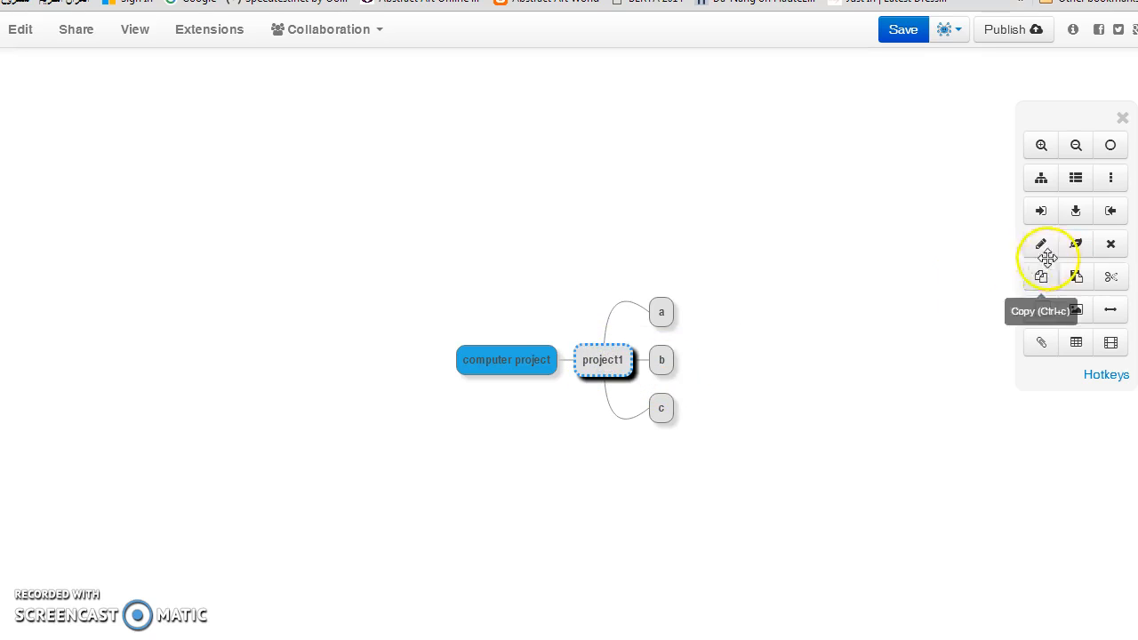
click(1076, 244)
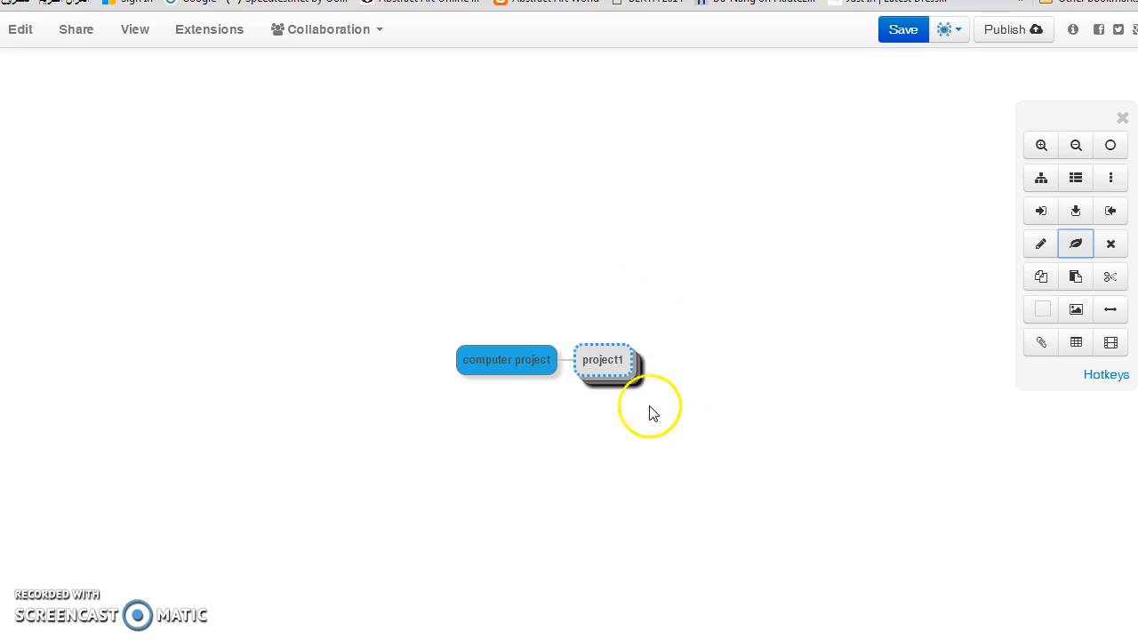
click(616, 370)
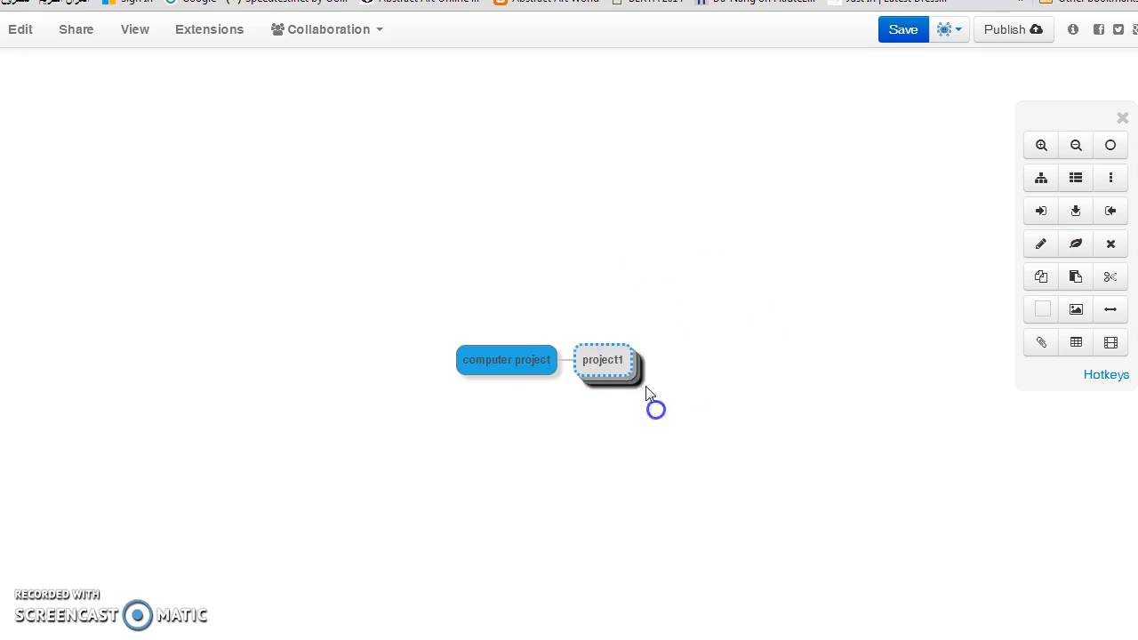
click(1074, 245)
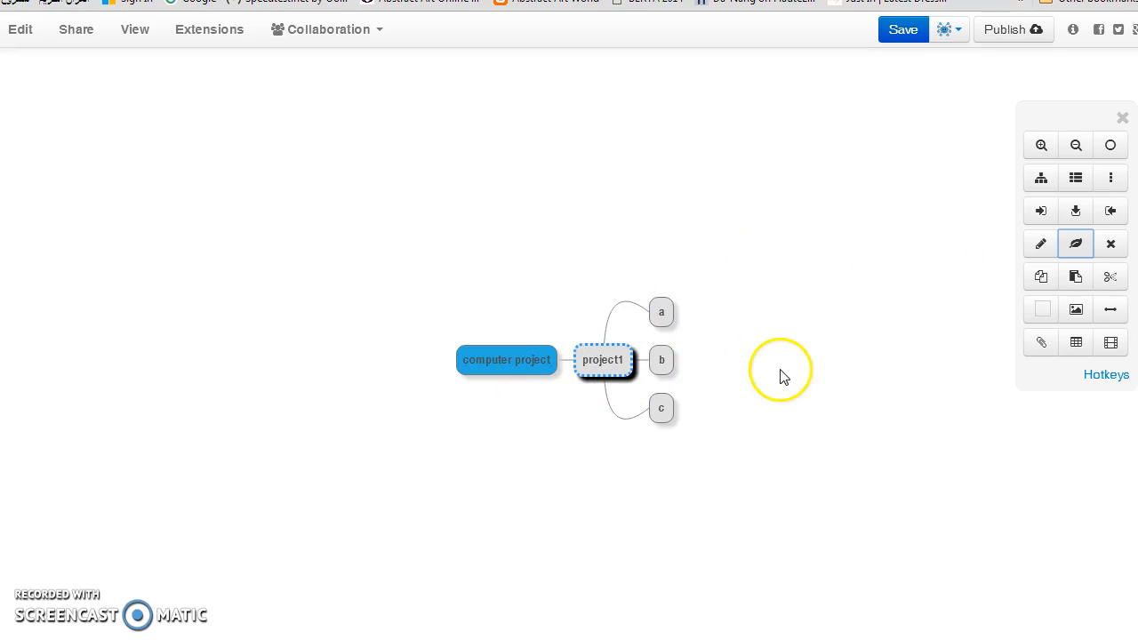
- Rename the project1 node to "project", and delete it together with its child nodes
click(1040, 245)
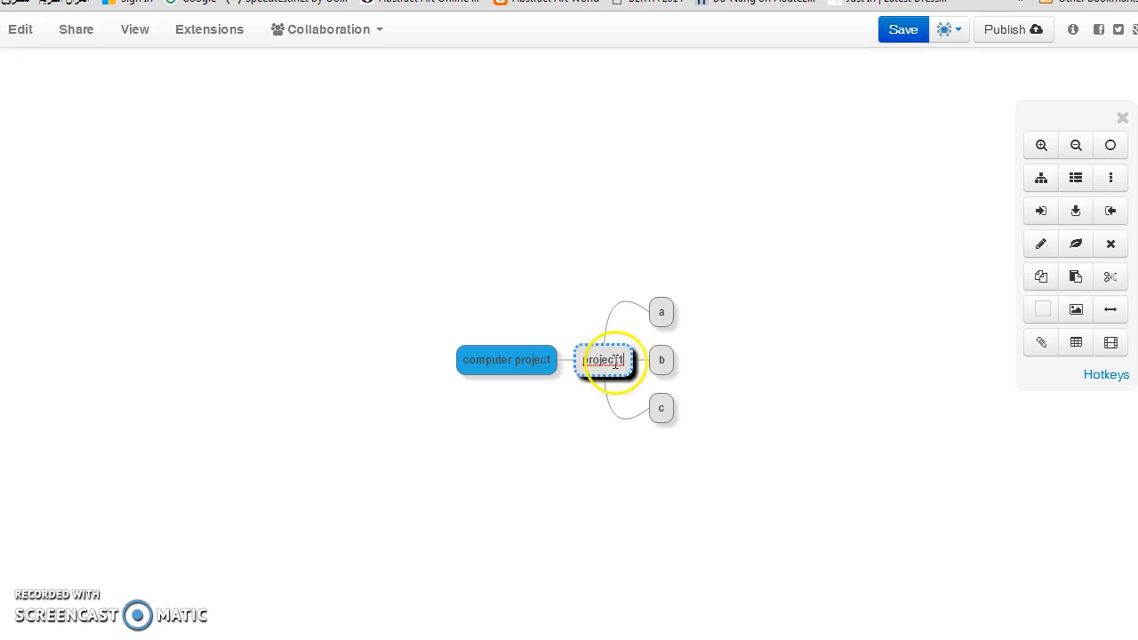
key(BackSpace)
click(805, 376)
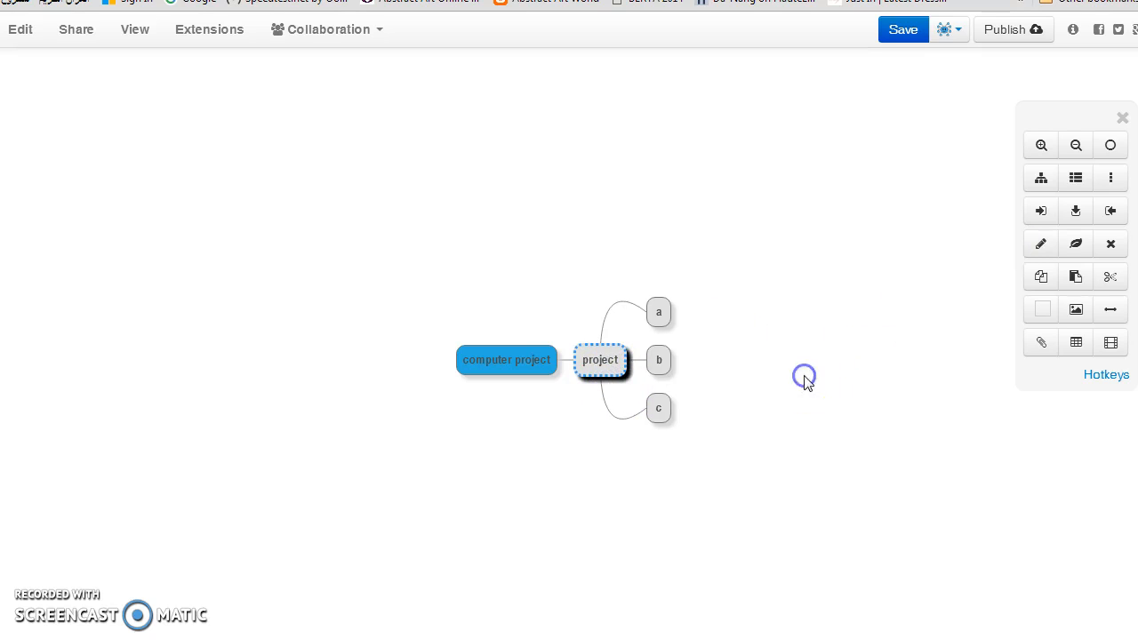
click(1110, 247)
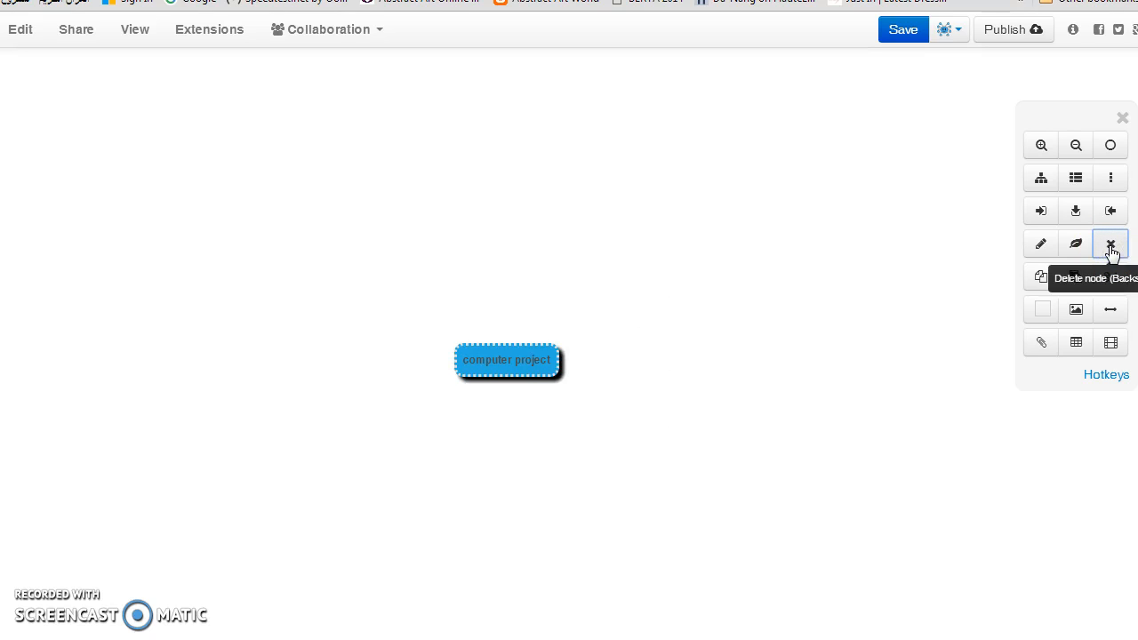
click(1101, 240)
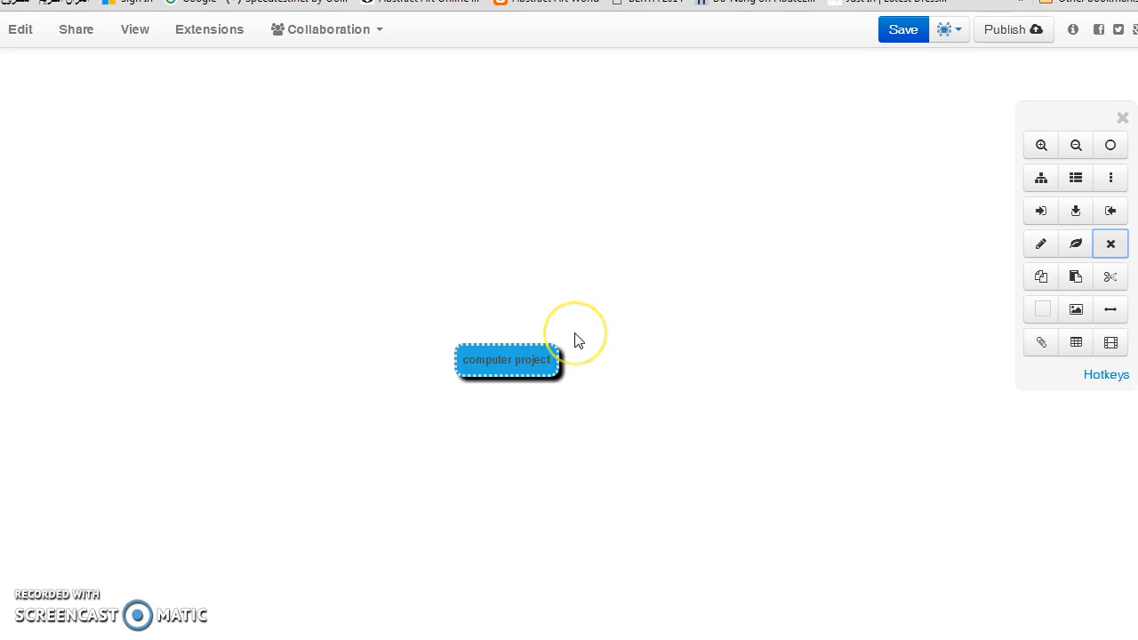
- Copy the central computer project node and paste the copy as its child node
click(527, 361)
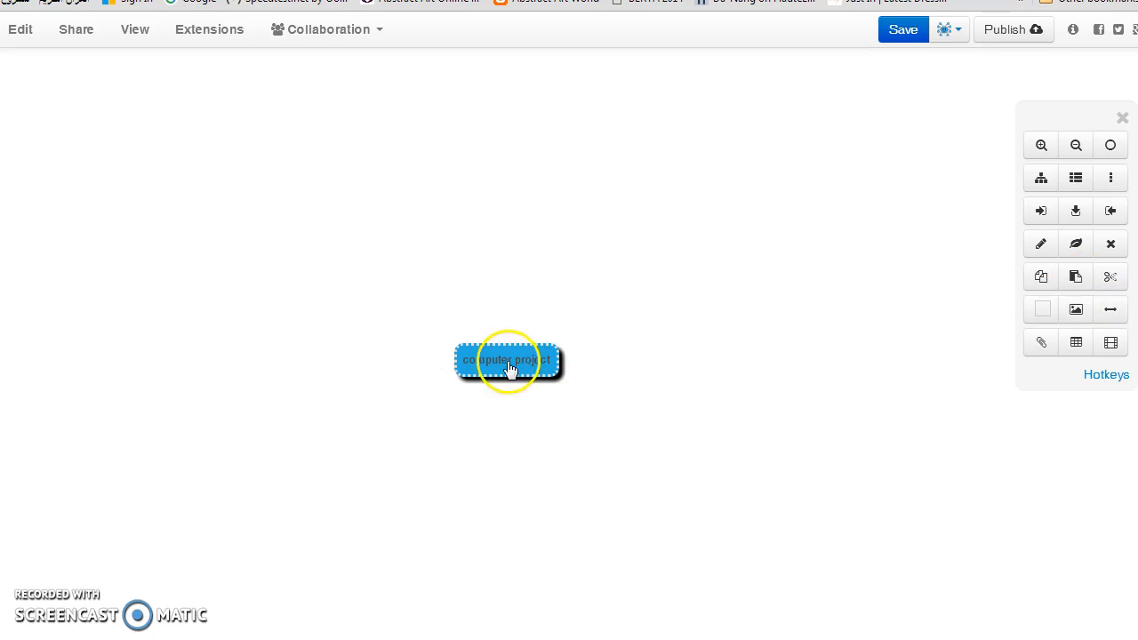
click(1037, 281)
click(1074, 281)
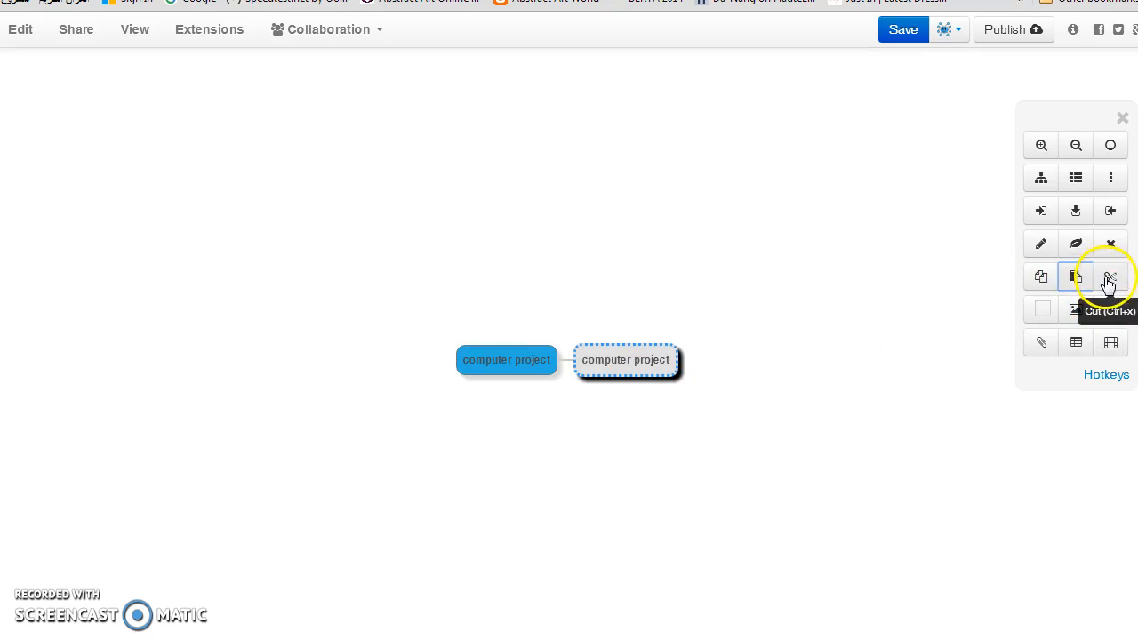
- Add the image file "download (5)" above the text of the pasted node, at 275 x 183 with proportions kept
click(1076, 311)
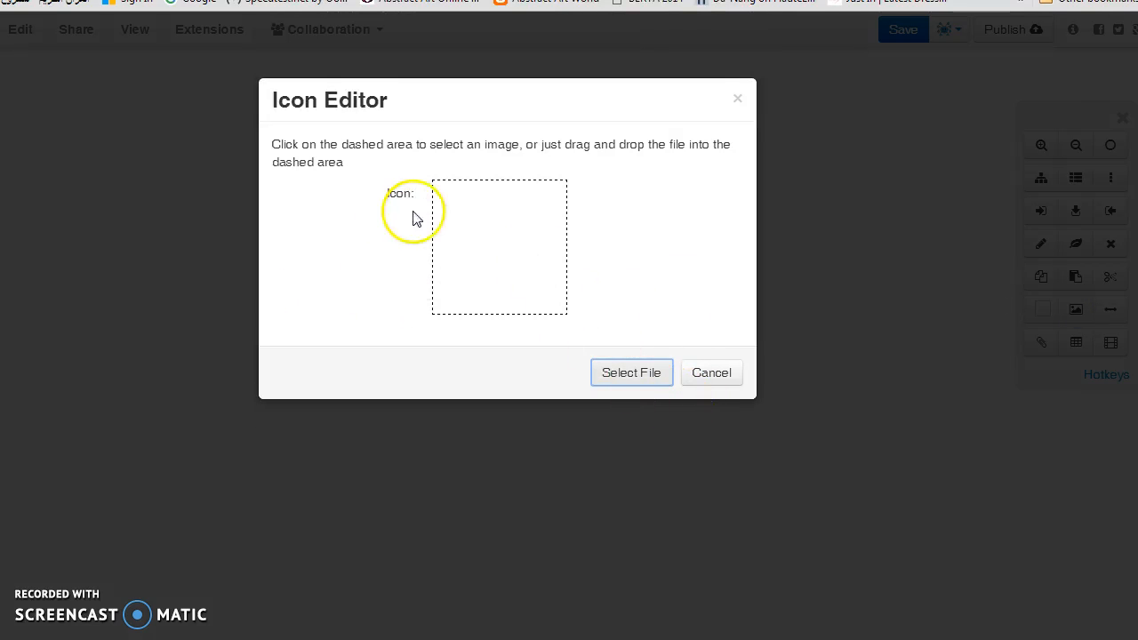
click(608, 378)
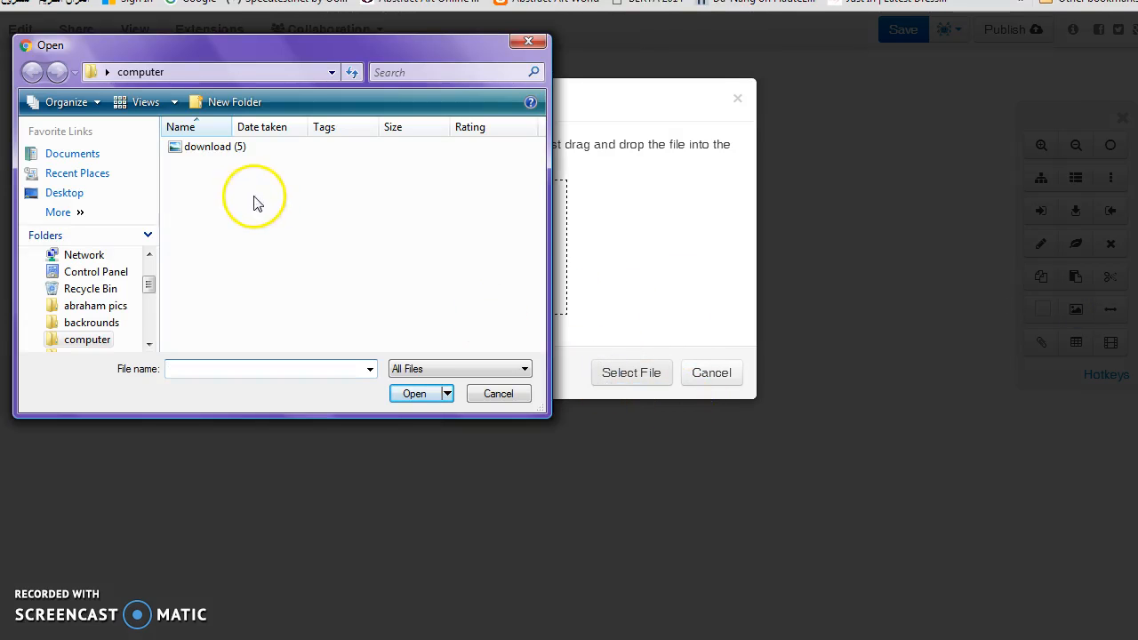
double_click(218, 153)
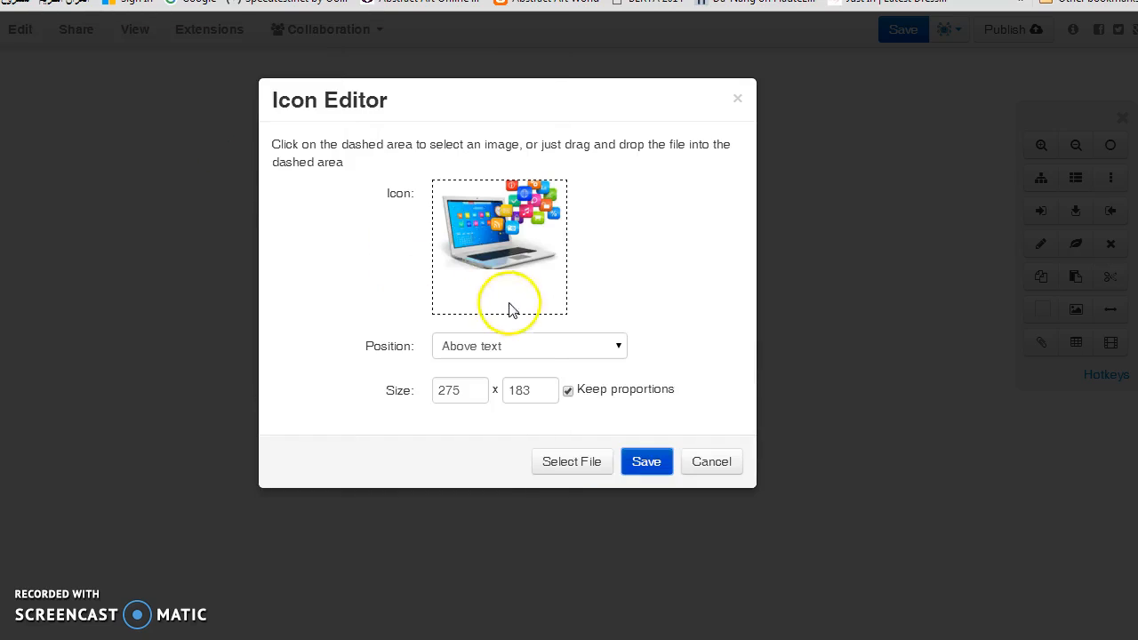
click(644, 461)
- Move the image node to the left of the central computer project node and line the two up side by side
drag(631, 335, 371, 142)
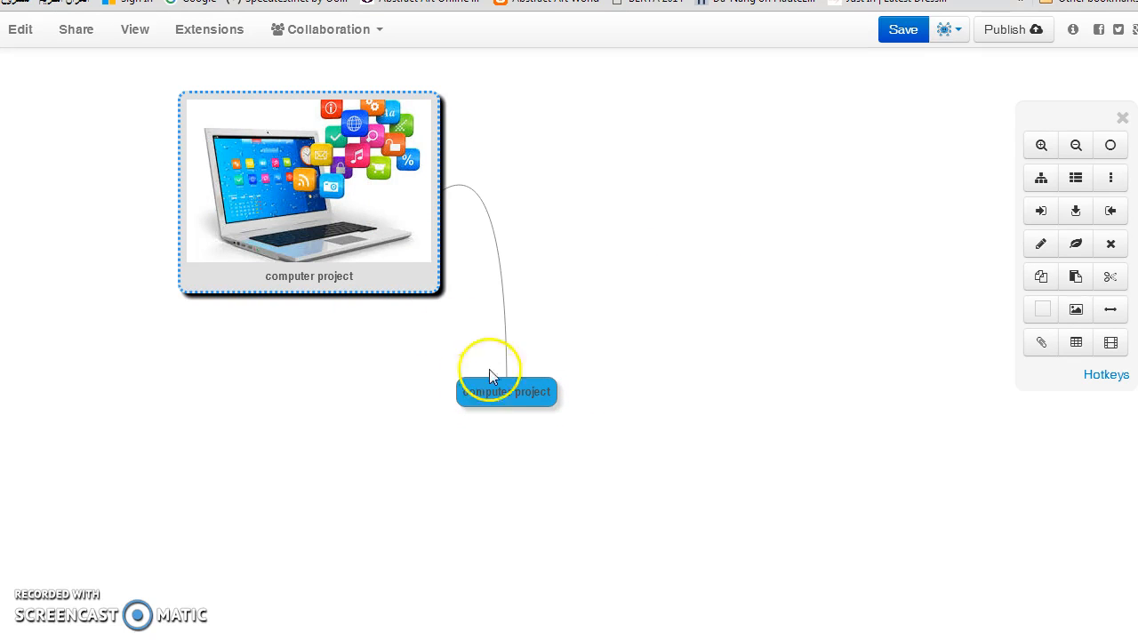
click(1043, 145)
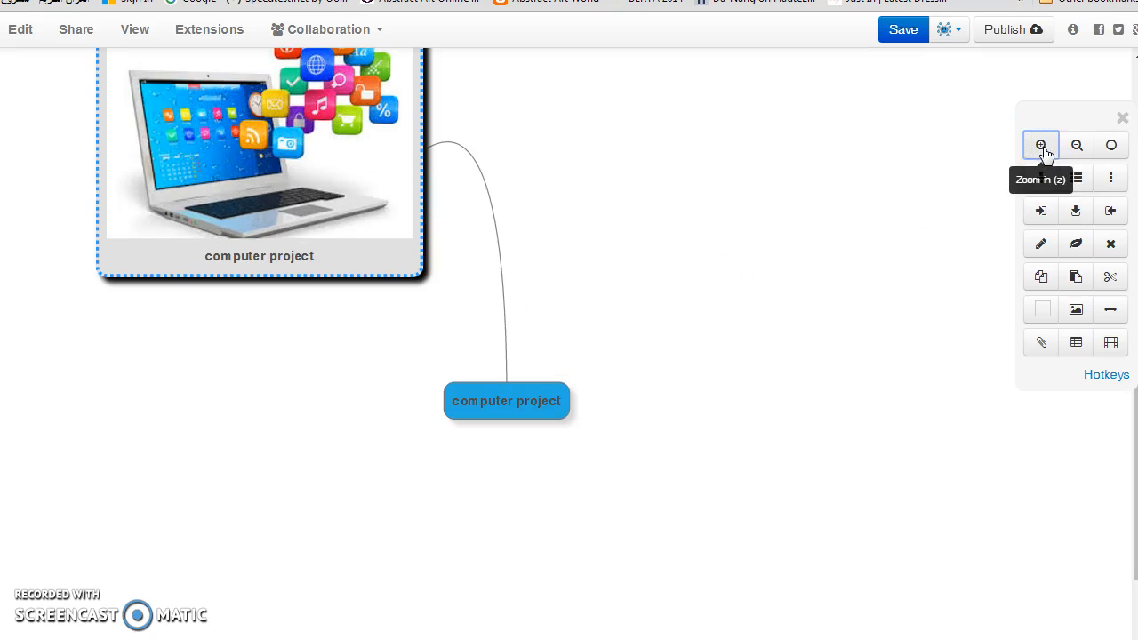
click(1077, 146)
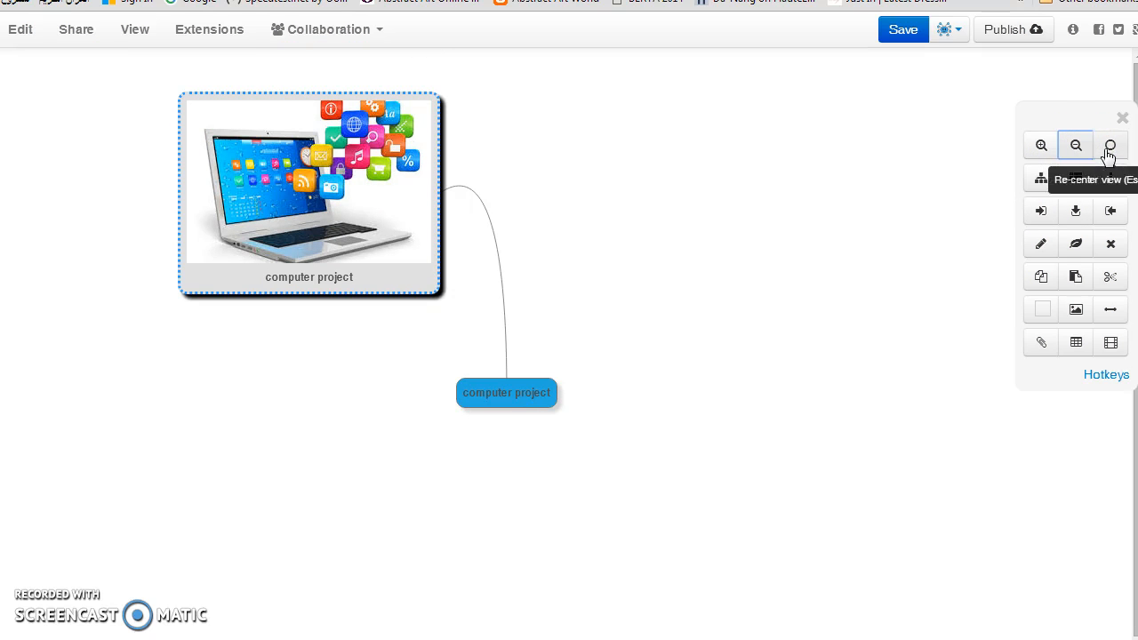
click(1109, 151)
drag(318, 275, 248, 392)
drag(513, 405, 577, 196)
drag(316, 296, 383, 356)
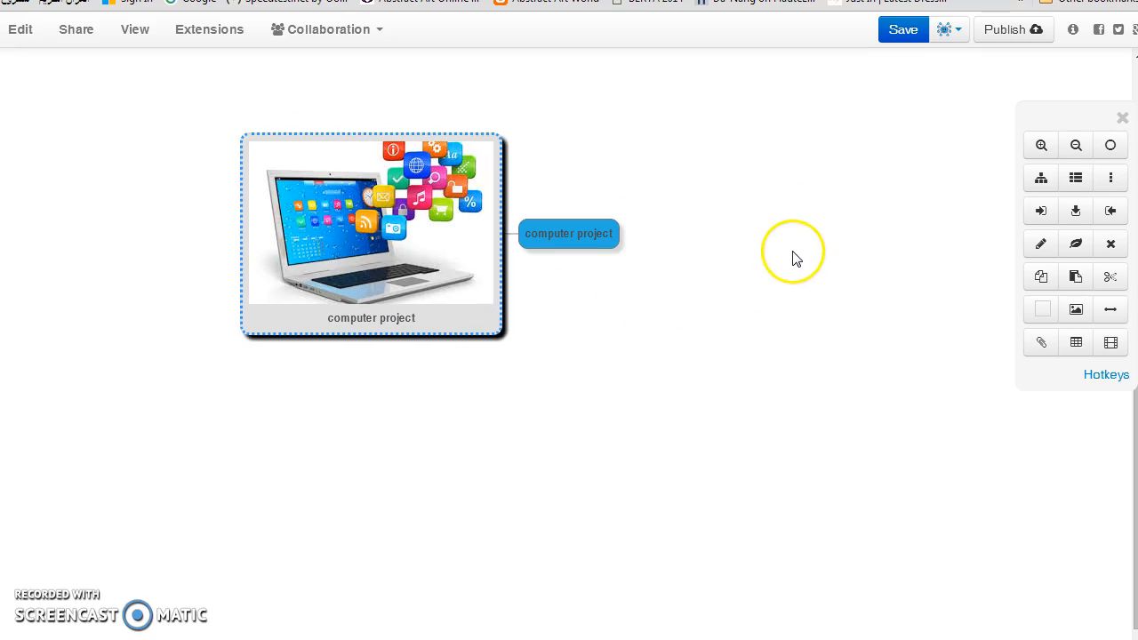